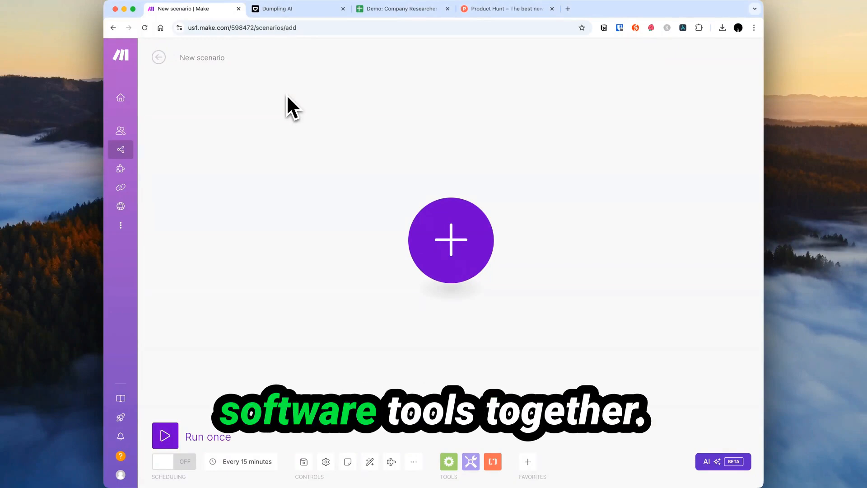
View the Dumpling AI welcome page, then bring up Product Hunt's top launches today.
{"action": "left_click", "coordinate": [291, 10]}
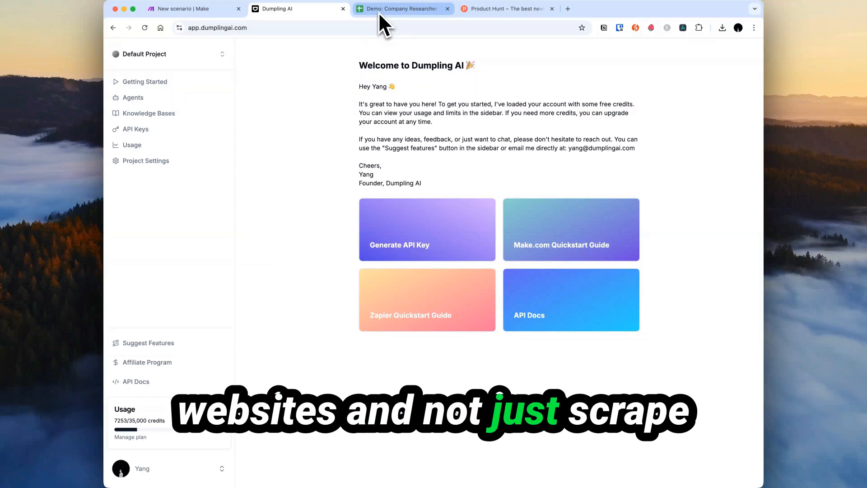
{"action": "left_click", "coordinate": [486, 12]}
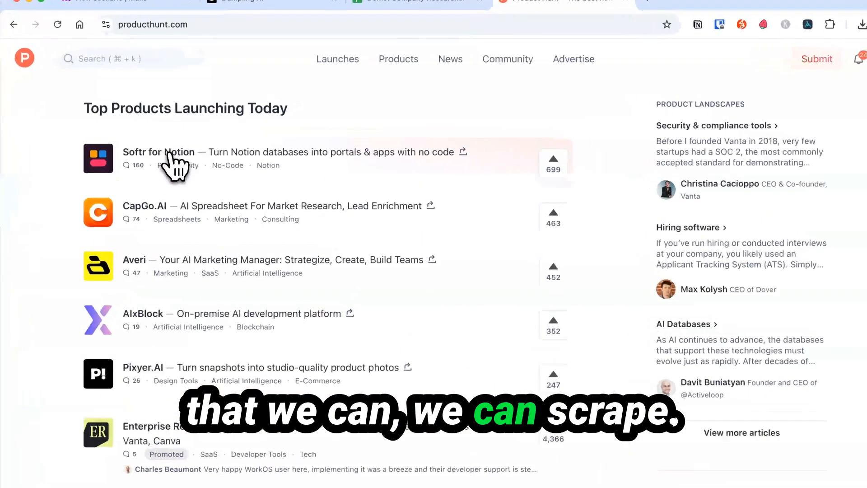
Follow the Softr for Notion launch on Product Hunt to Softr's website.
{"action": "left_click", "coordinate": [199, 119]}
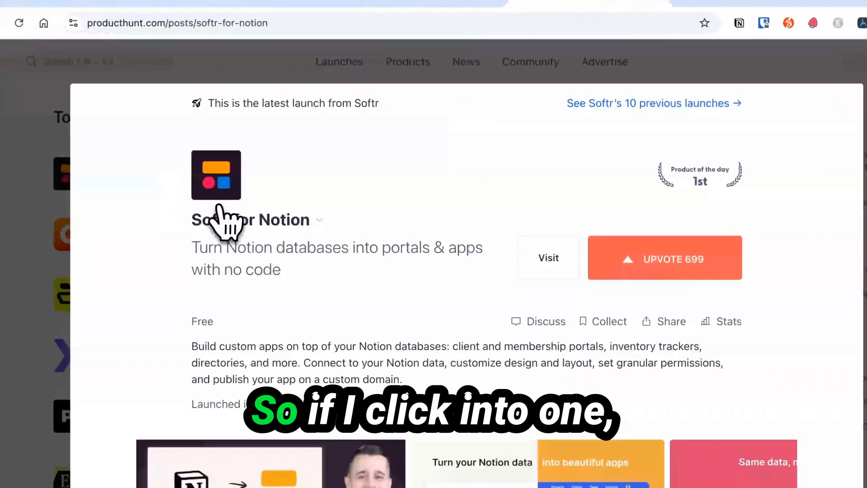
{"action": "left_click", "coordinate": [548, 257]}
{"action": "left_click", "coordinate": [718, 2]}
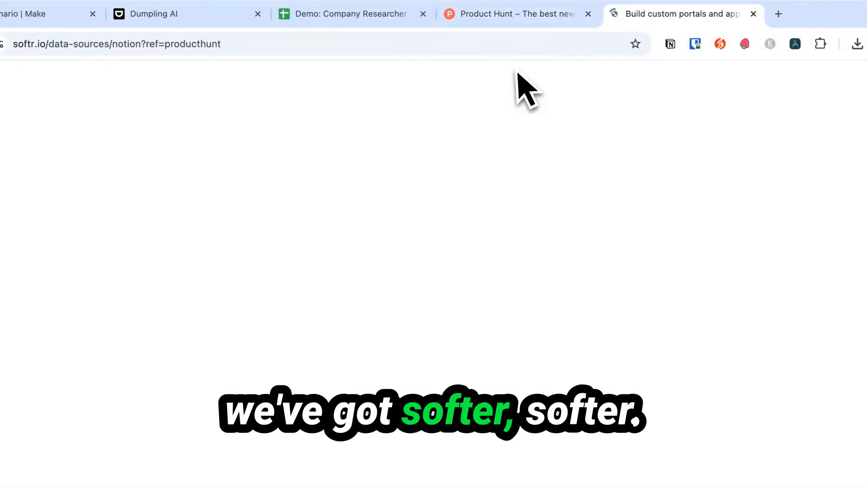
Browse the Softr homepage and open its softr.io/pricing page.
{"action": "left_click", "coordinate": [48, 81]}
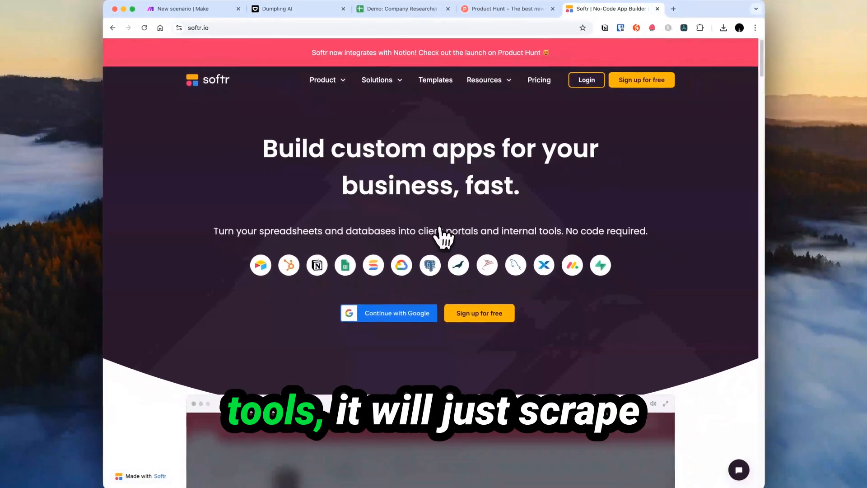
{"action": "scroll", "coordinate": [445, 237], "scroll_direction": "down", "scroll_amount": 20}
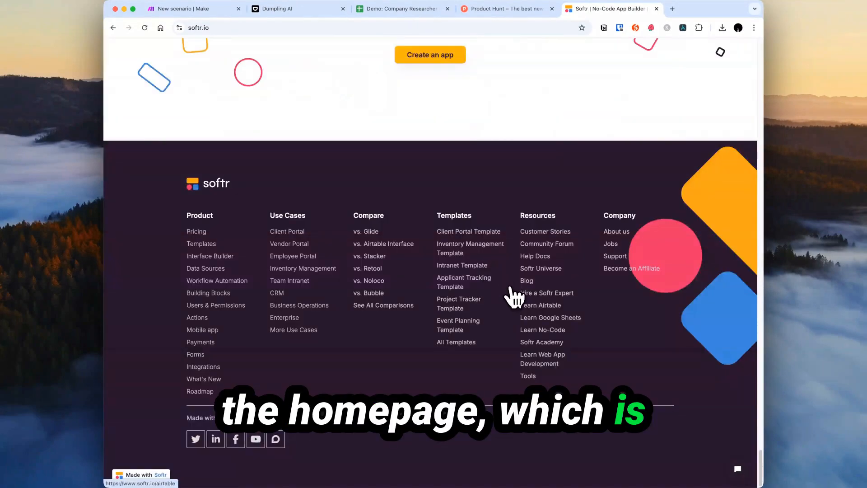
{"action": "scroll", "coordinate": [544, 348], "scroll_direction": "up", "scroll_amount": 20}
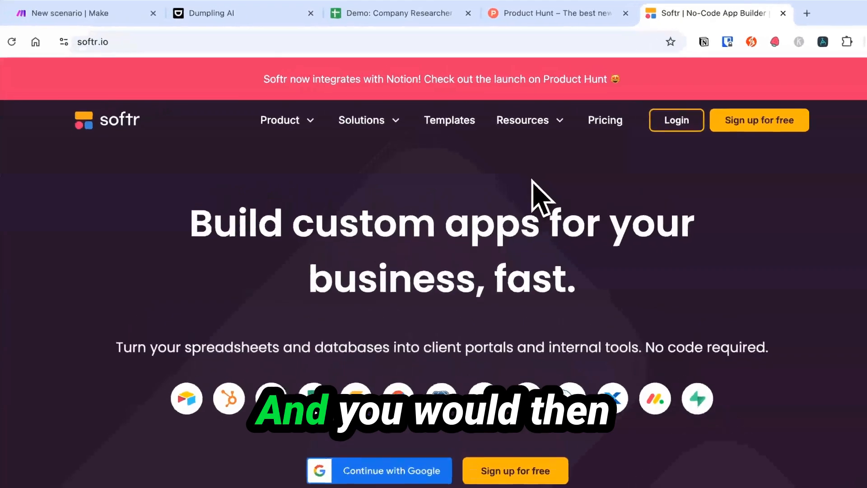
{"action": "left_click", "coordinate": [616, 130]}
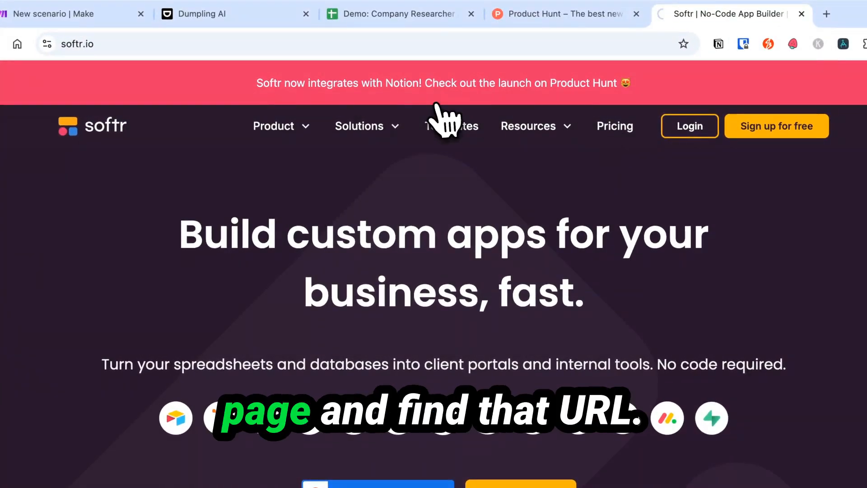
{"action": "left_click", "coordinate": [146, 45]}
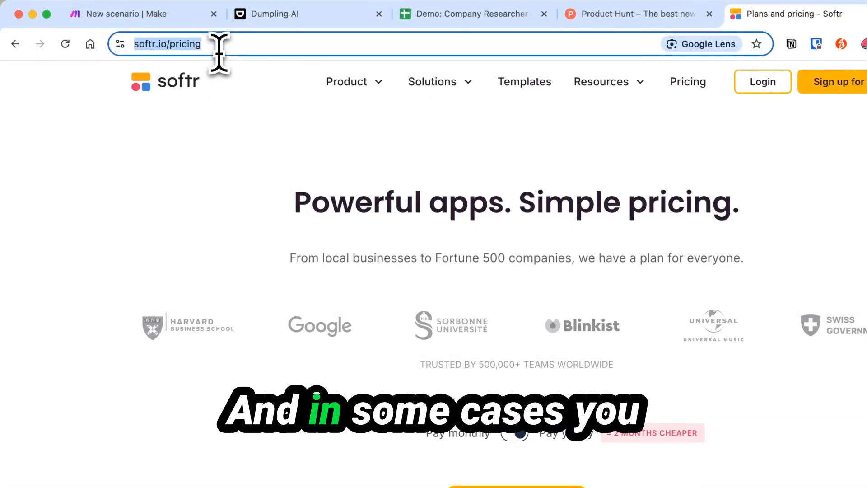
Check the /pricing address and Product menu, then return to the empty Make scenario.
{"action": "key", "text": "shift+Left"}
{"action": "key", "text": "shift+Left"}
{"action": "key", "text": "shift+Left"}
{"action": "key", "text": "shift+Left"}
{"action": "key", "text": "shift+Left"}
{"action": "key", "text": "shift+Left"}
{"action": "key", "text": "shift+Left"}
{"action": "key", "text": "shift+Left"}
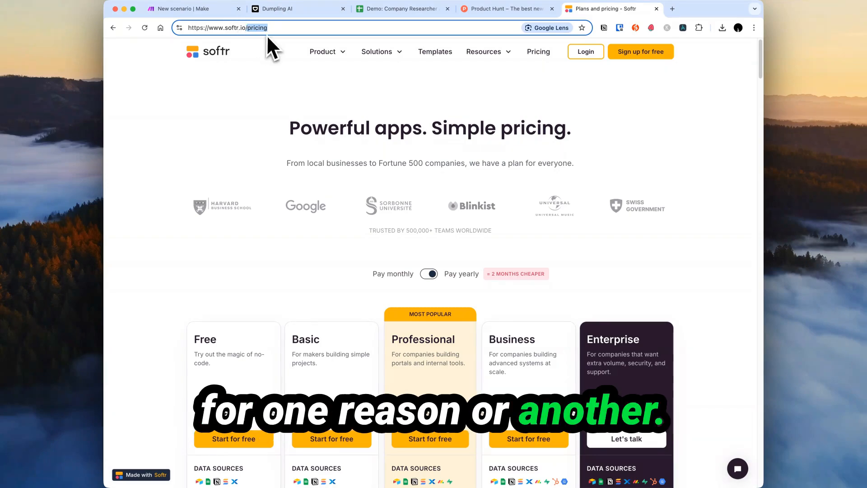
{"action": "mouse_move", "coordinate": [345, 61]}
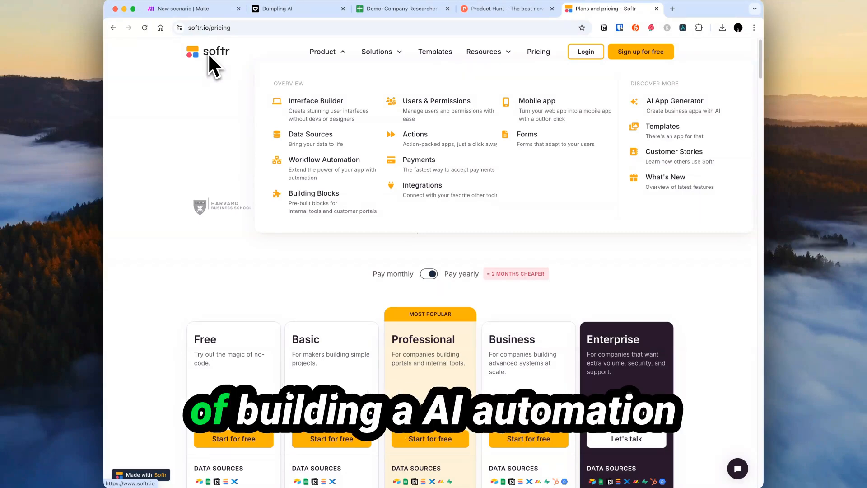
{"action": "left_click", "coordinate": [180, 8]}
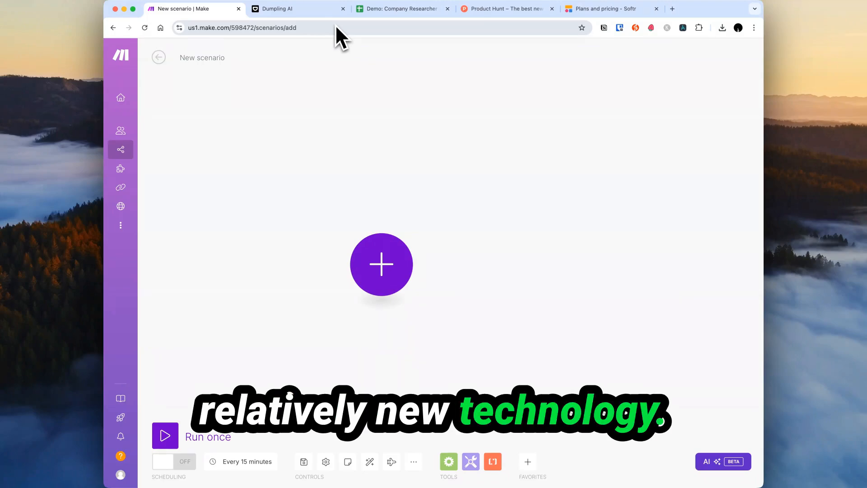
Pass through Dumpling AI to the Demo: Company Researcher Agent spreadsheet.
{"action": "left_click", "coordinate": [295, 9]}
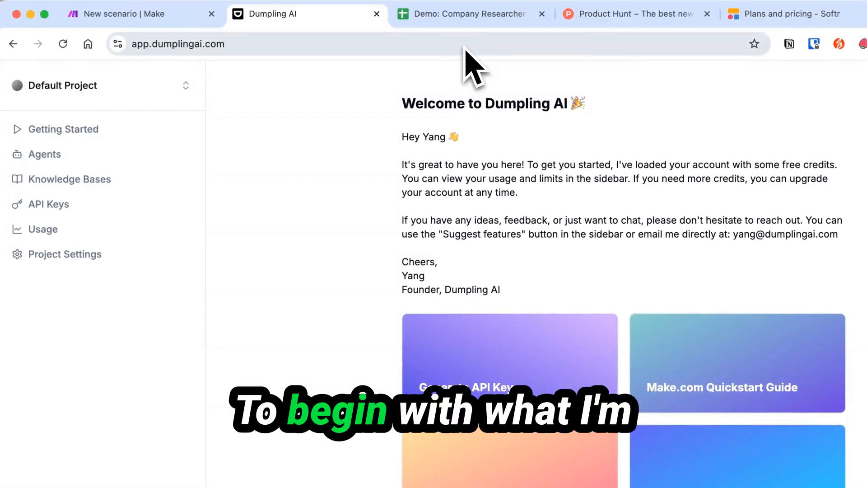
{"action": "left_click", "coordinate": [468, 28]}
Enter softr.io in A2 and capgo.ai in A3, checking Product Hunt's launches between.
{"action": "left_click", "coordinate": [55, 199]}
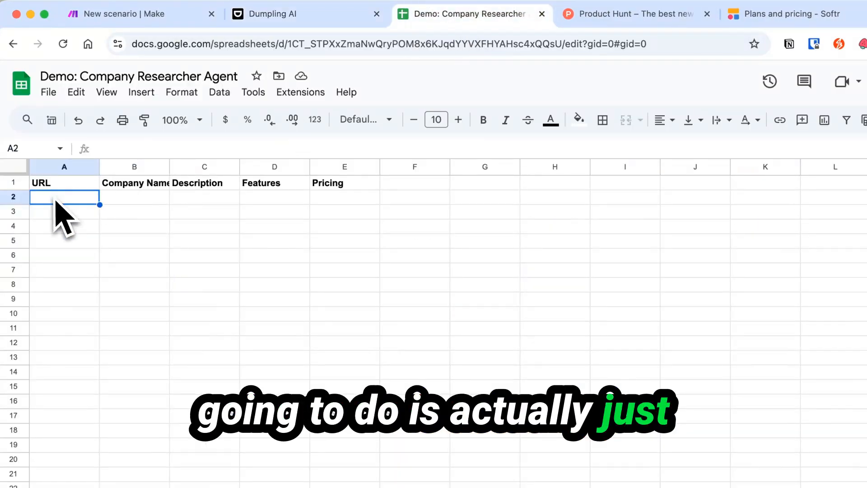
{"action": "type", "text": "softr.io"}
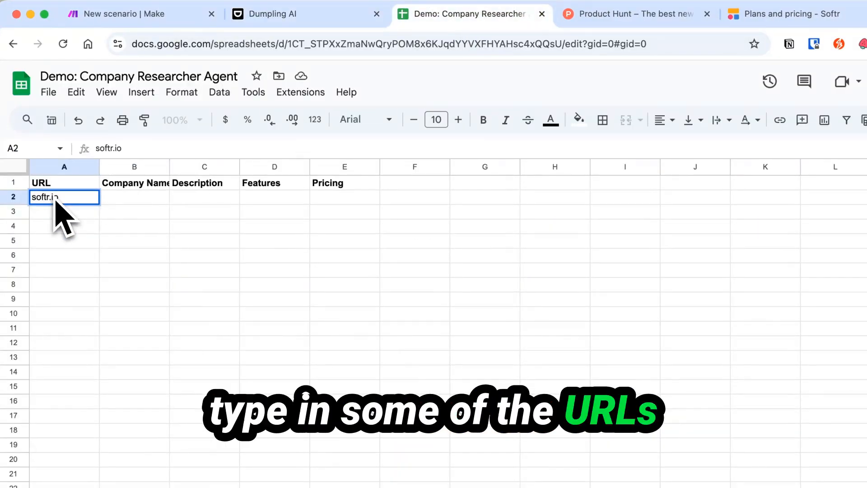
{"action": "key", "text": "Return"}
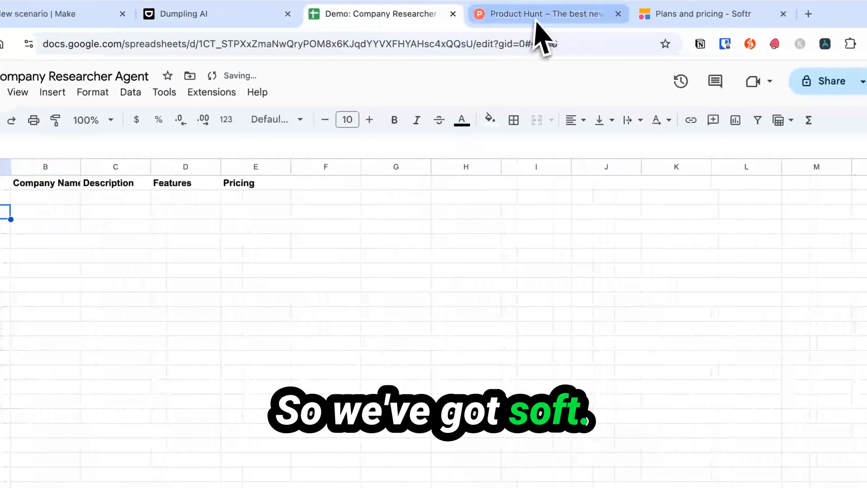
{"action": "left_click", "coordinate": [628, 15]}
{"action": "left_click", "coordinate": [5, 240]}
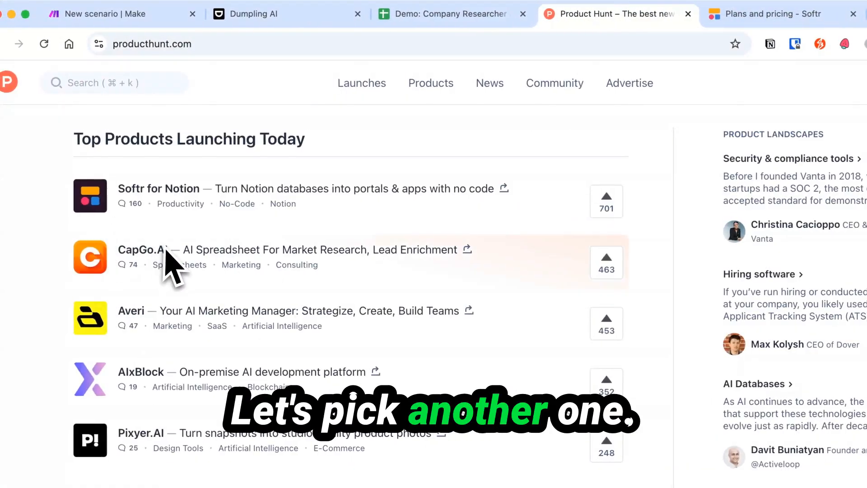
{"action": "key", "text": "ctrl+shift+Tab"}
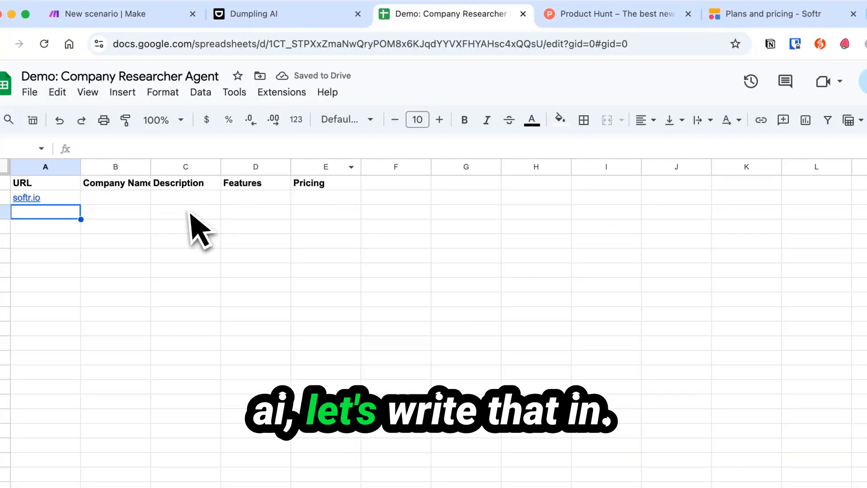
{"action": "type", "text": "capgo.ai"}
{"action": "key", "text": "Return"}
Open Averi's site from Product Hunt, enter averi.ai in A4, and widen column B.
{"action": "left_click", "coordinate": [588, 15]}
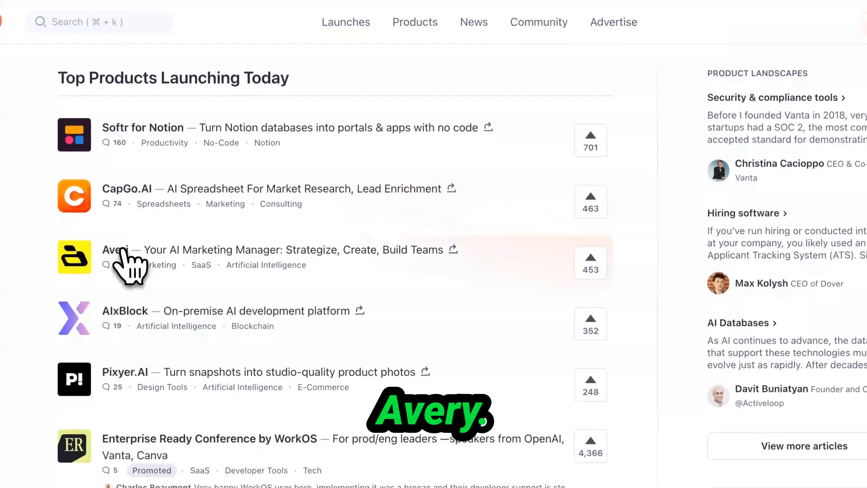
{"action": "left_click", "coordinate": [285, 203]}
{"action": "key", "text": "ctrl+shift+Tab"}
{"action": "key", "text": "ctrl+shift+Tab"}
{"action": "type", "text": "averi"}
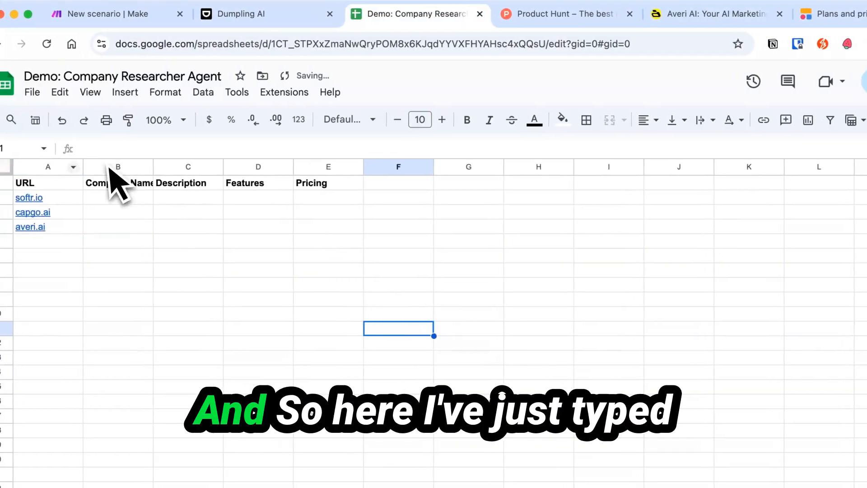
{"action": "left_click_drag", "start_coordinate": [144, 167], "coordinate": [149, 168]}
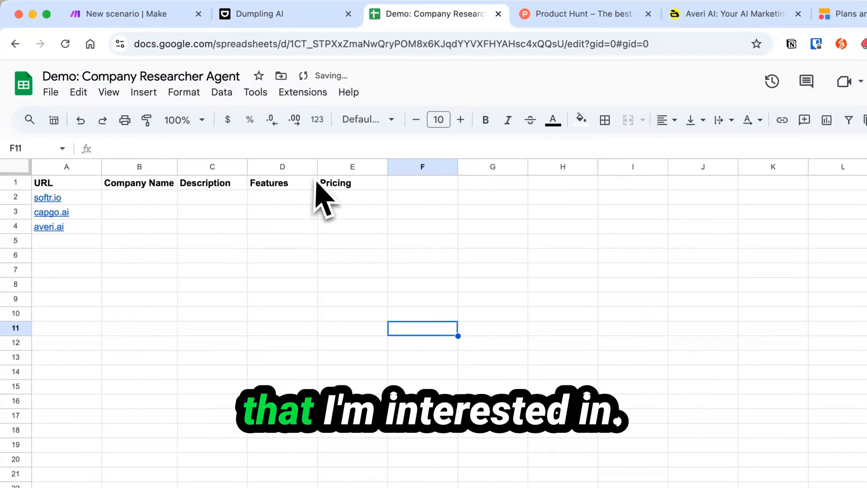
Add a Blog Post header in F1, then go to Dumpling AI's agent list.
{"action": "left_click", "coordinate": [386, 186]}
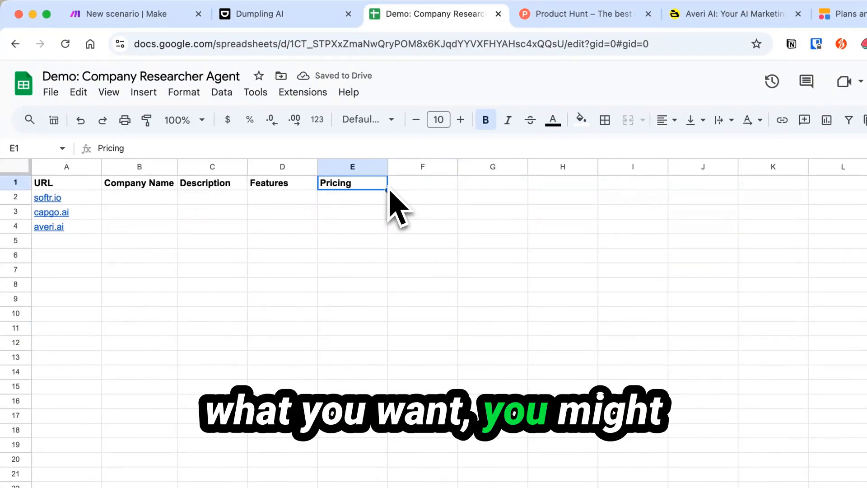
{"action": "left_click", "coordinate": [390, 189]}
{"action": "type", "text": "Blog Post"}
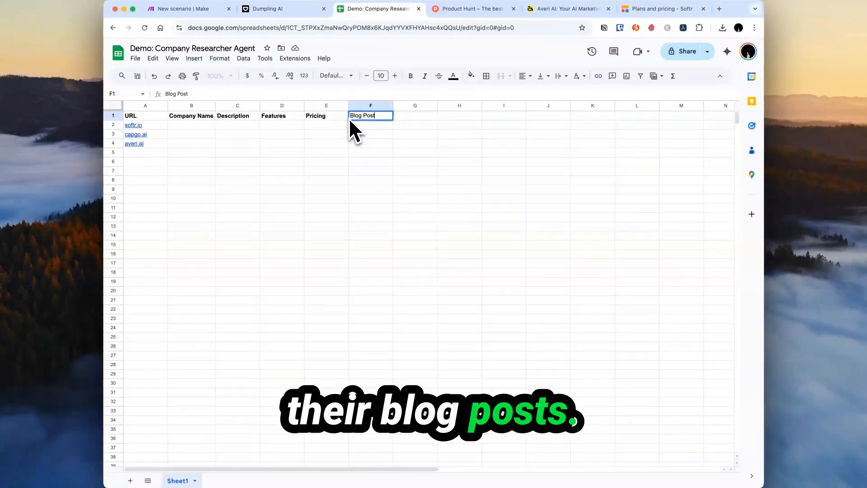
{"action": "key", "text": "Return"}
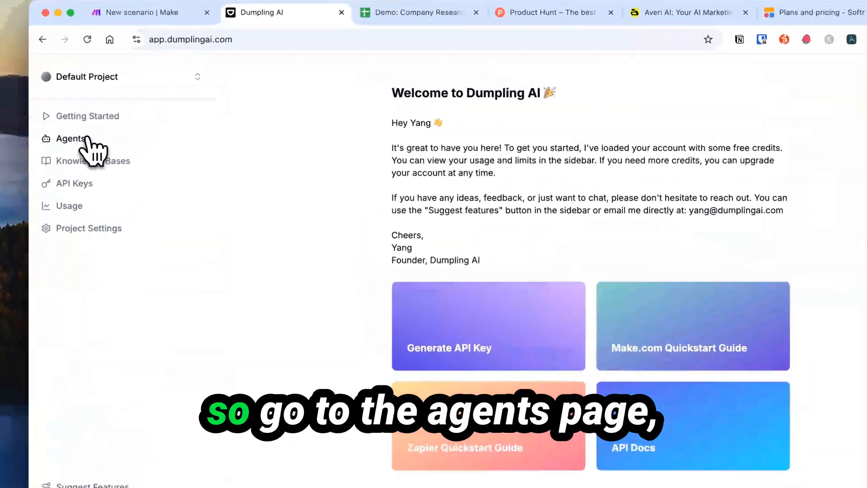
{"action": "left_click", "coordinate": [86, 138]}
Create a new agent named Company Research Agent, described 'Researches companies', and open Generate Prompt.
{"action": "left_click", "coordinate": [705, 108]}
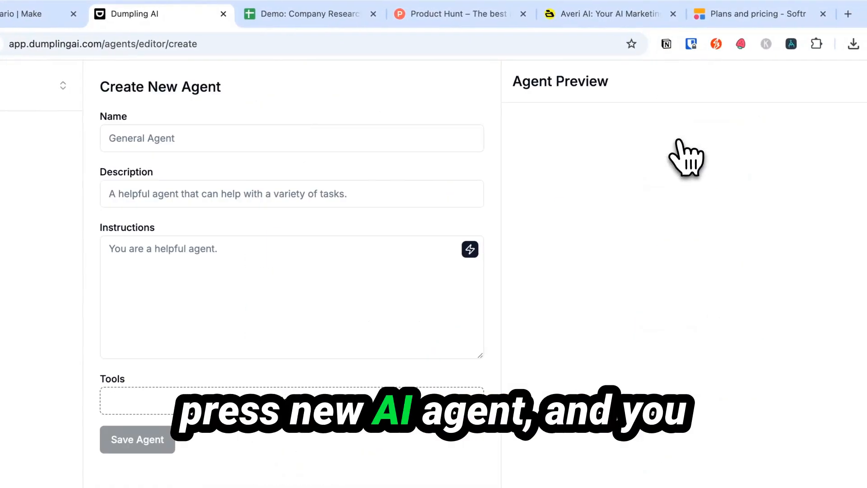
{"action": "left_click", "coordinate": [294, 129]}
{"action": "type", "text": "Compan"}
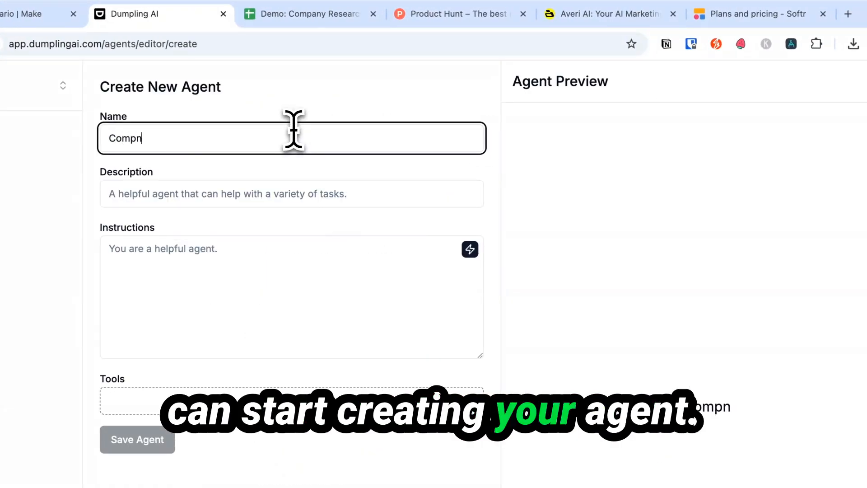
{"action": "type", "text": "y Research Agent"}
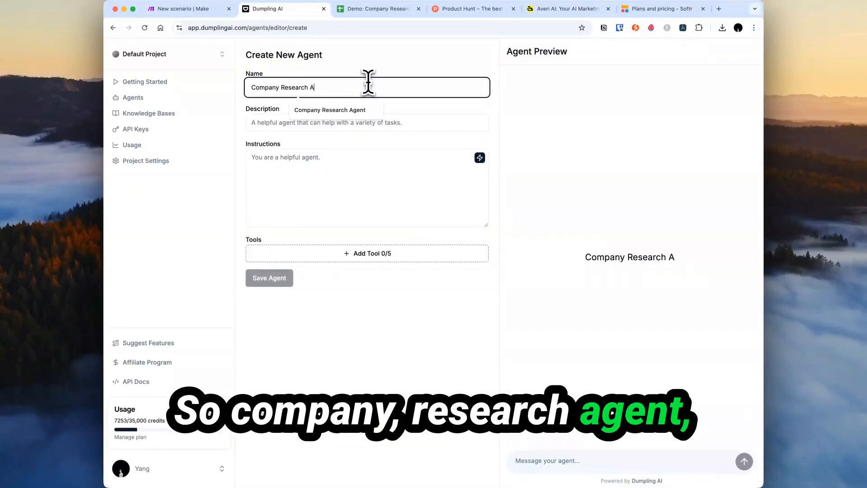
{"action": "left_click", "coordinate": [306, 125]}
{"action": "type", "text": "Researches companies"}
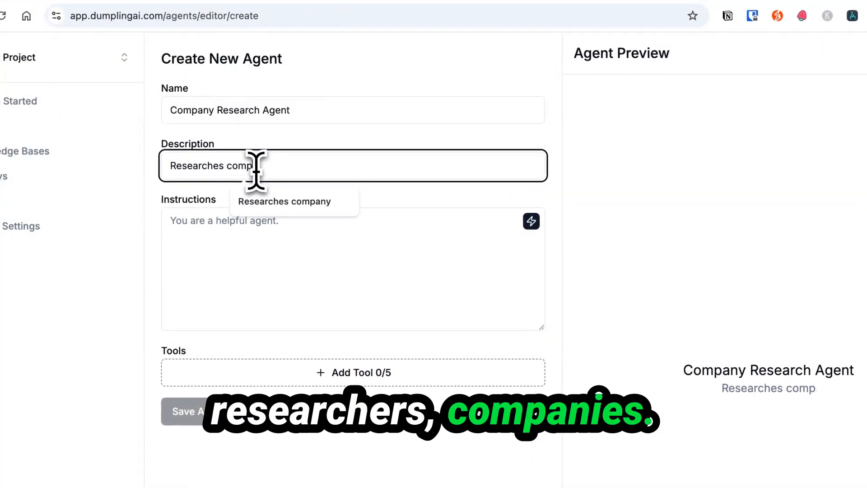
{"action": "left_click", "coordinate": [458, 168]}
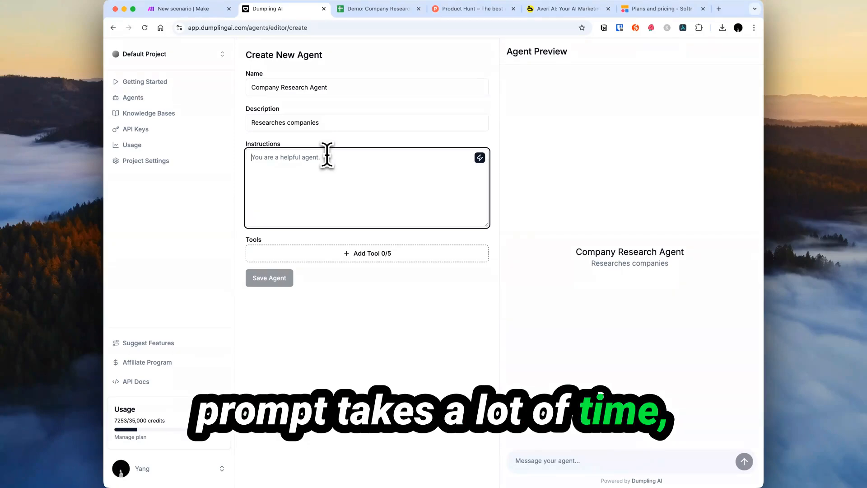
{"action": "left_click", "coordinate": [479, 158]}
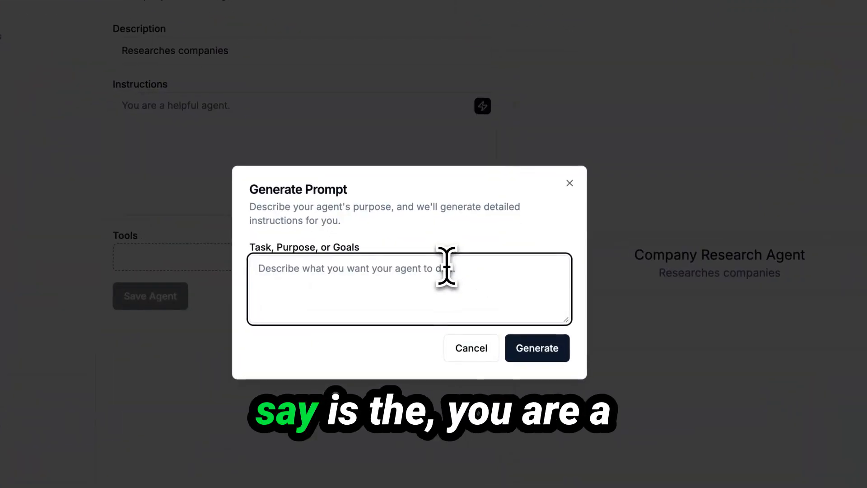
Write the task: a company researcher visits a URL to get Company Name, Description, Features, Pricing.
{"action": "key", "text": "BackSpace"}
{"action": "key", "text": "BackSpace"}
{"action": "key", "text": "BackSpace"}
{"action": "type", "text": "You are a company rese"}
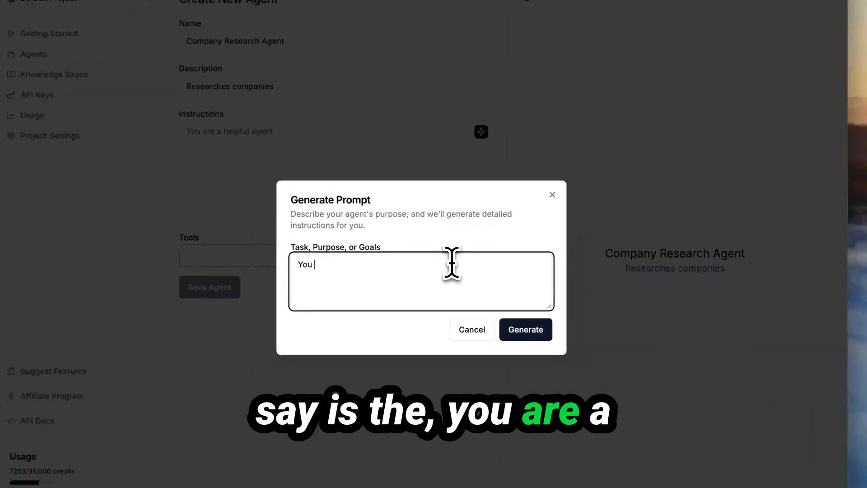
{"action": "type", "text": "archer. The u"}
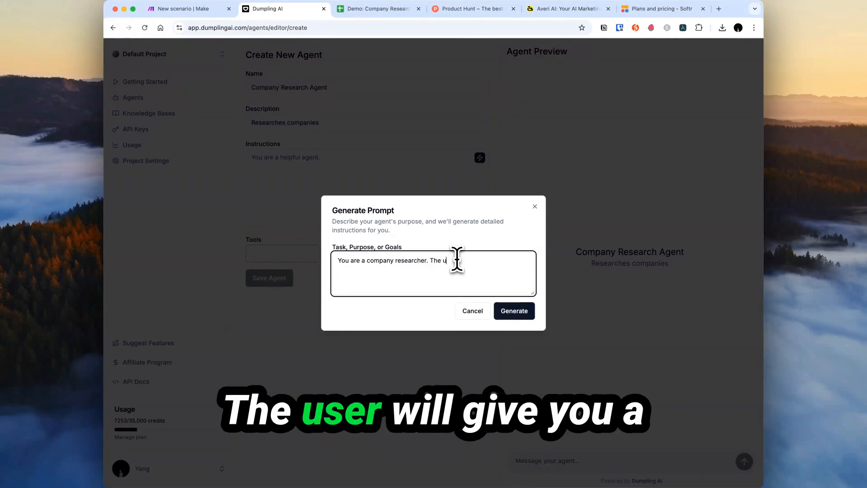
{"action": "type", "text": "ser will give you a "}
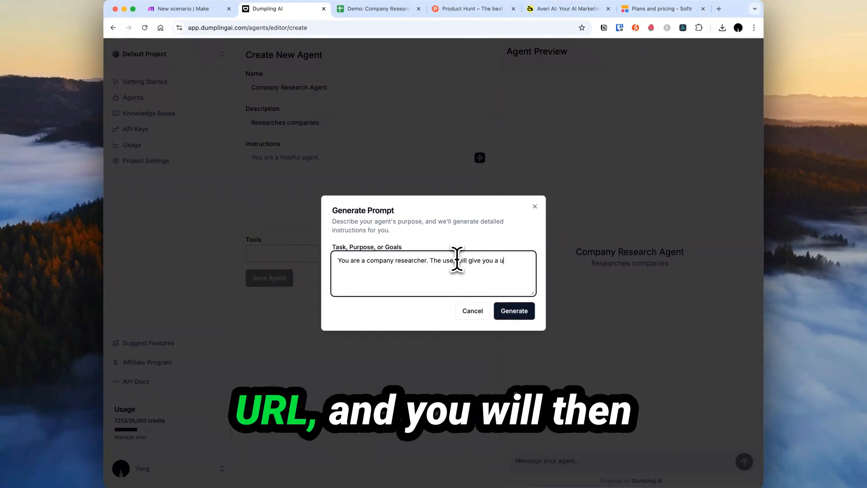
{"action": "type", "text": "url and you will then go t"}
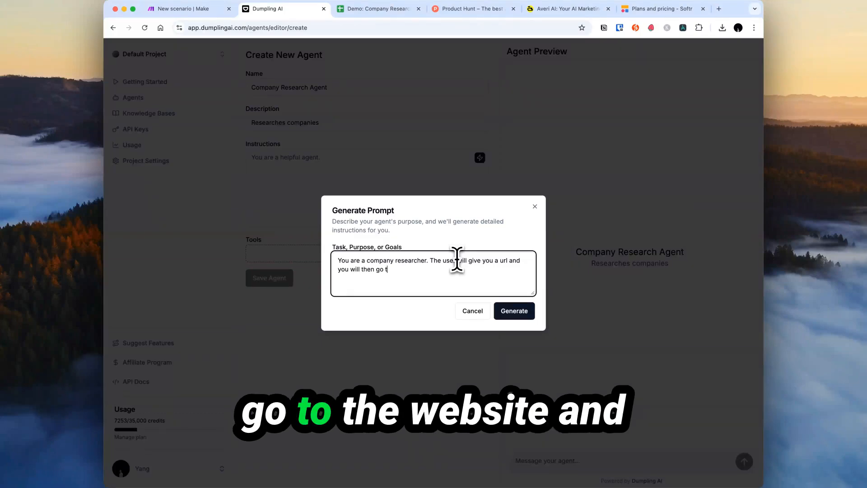
{"action": "type", "text": "o the website and find information "}
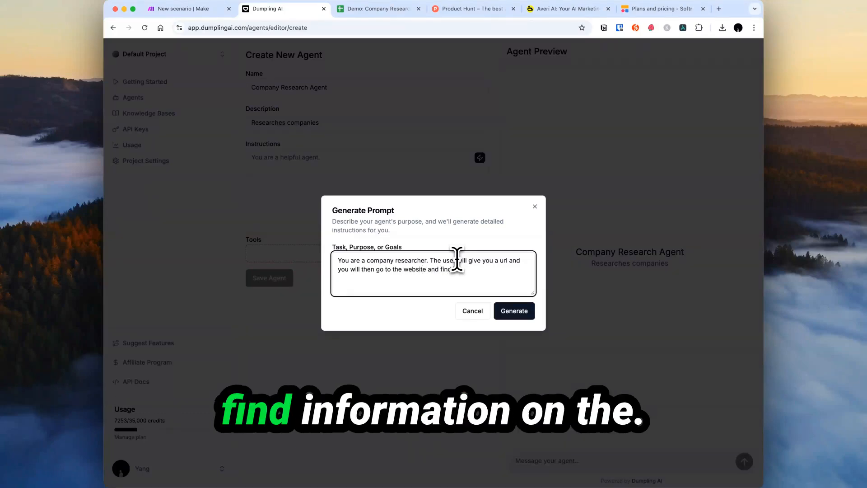
{"action": "type", "text": "on"}
{"action": "type", "text": "the URL Company Name Description Features  Pricing"}
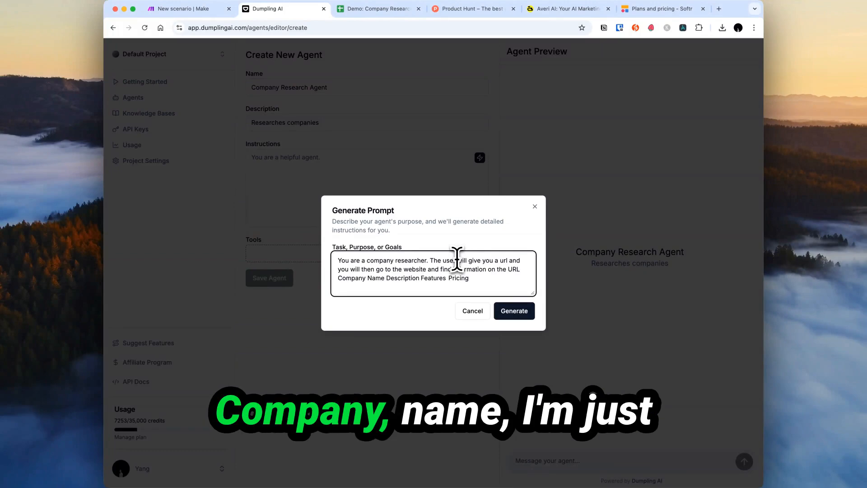
List each field on its own line, add 'You may need to browse multiple pages', and generate.
{"action": "key", "text": "shift+alt+Right"}
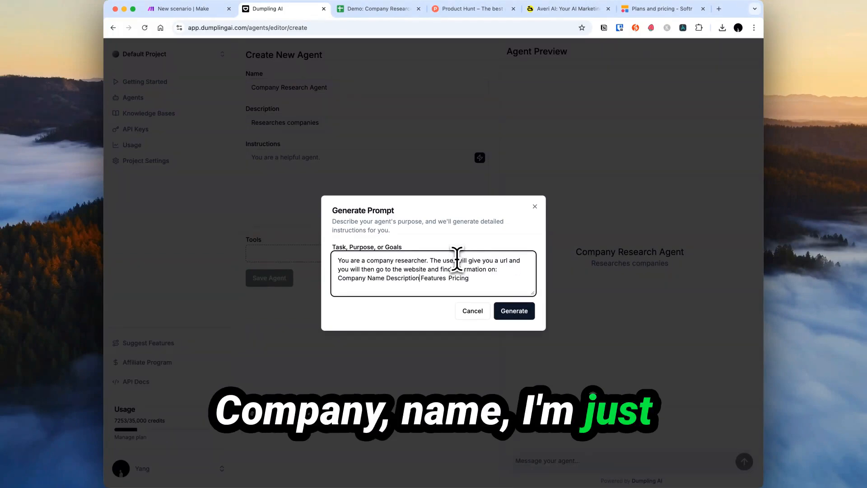
{"action": "key", "text": "alt+Left"}
{"action": "key", "text": "BackSpace"}
{"action": "key", "text": "Return"}
{"action": "key", "text": "alt+Right"}
{"action": "key", "text": "Return"}
{"action": "key", "text": "alt+Right"}
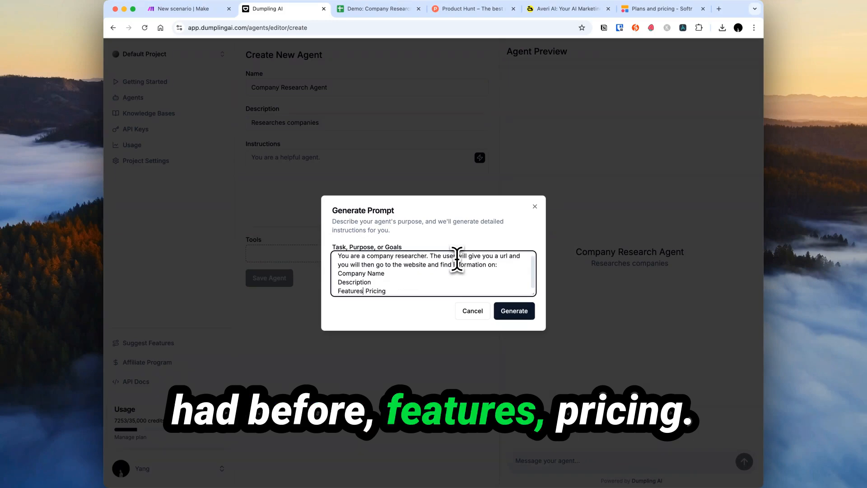
{"action": "key", "text": "Delete"}
{"action": "key", "text": "Return"}
{"action": "key", "text": "End"}
{"action": "key", "text": "Return"}
{"action": "key", "text": "Return"}
{"action": "type", "text": "Yo"}
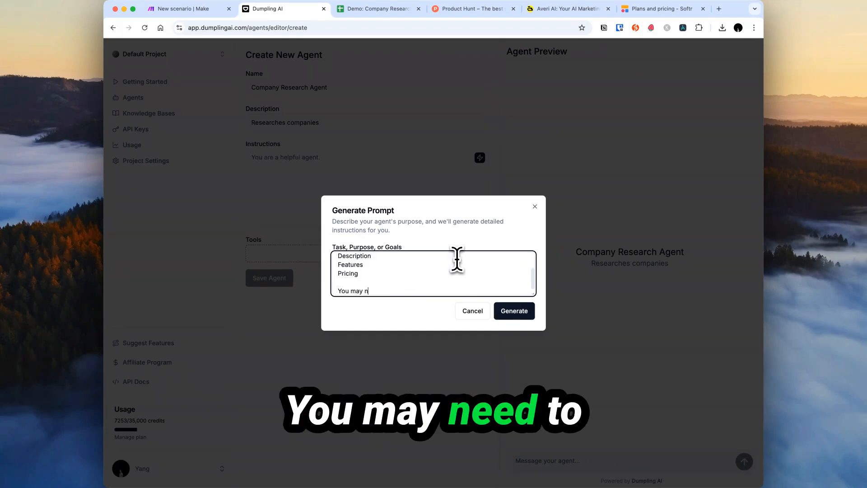
{"action": "type", "text": "u may need to browse multiple "}
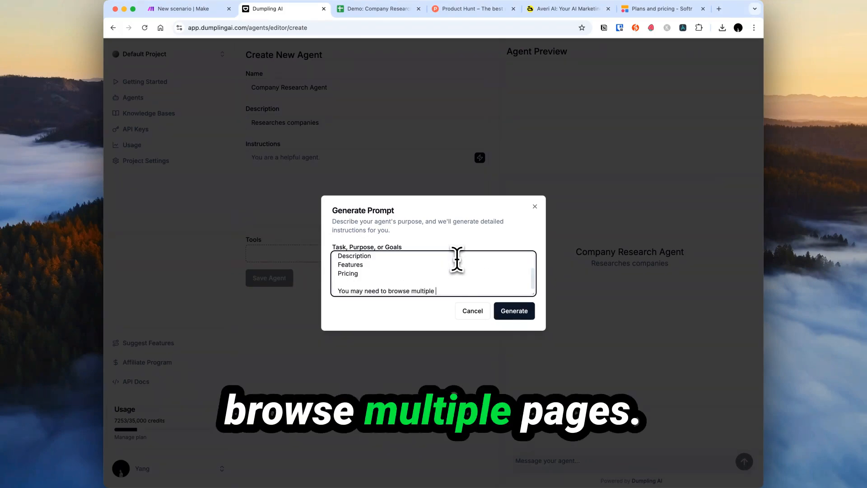
{"action": "type", "text": "pages"}
{"action": "left_click", "coordinate": [521, 314]}
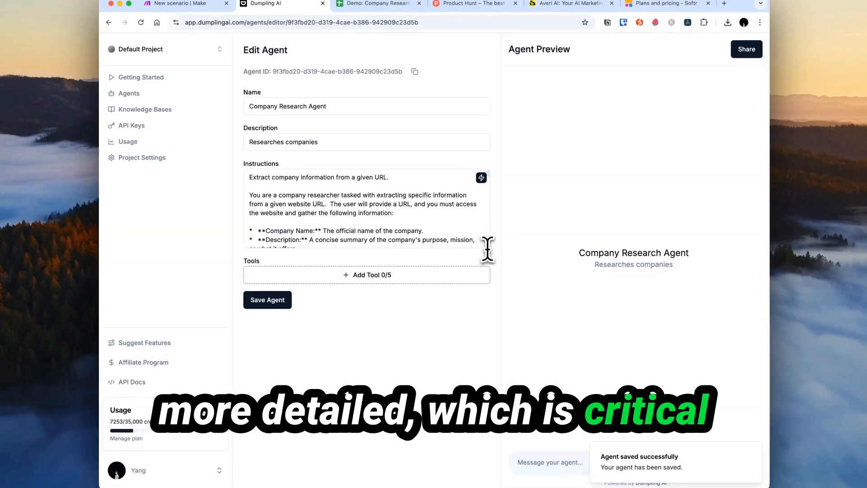
Enlarge the Instructions box and scroll through the generated JSON-output prompt.
{"action": "left_click_drag", "start_coordinate": [487, 248], "coordinate": [490, 381]}
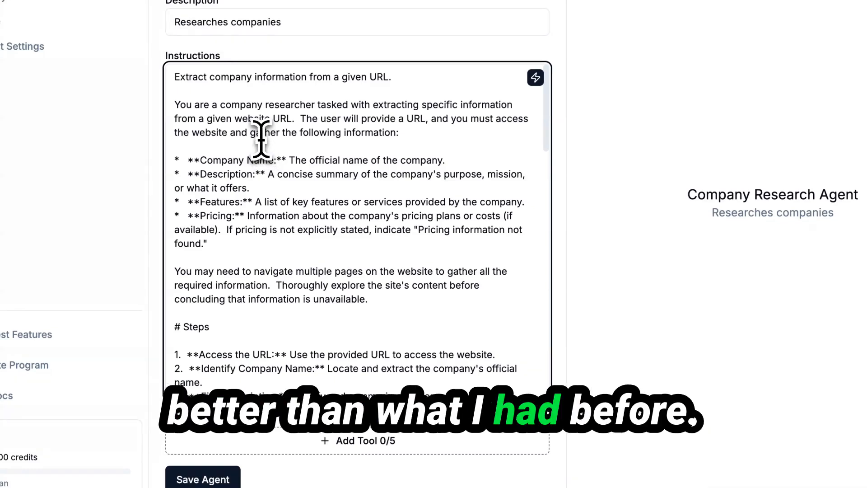
{"action": "left_click", "coordinate": [262, 133]}
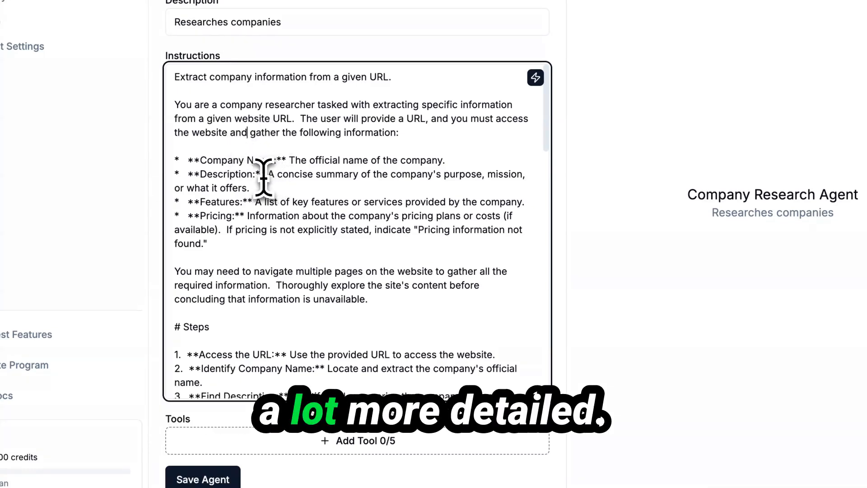
{"action": "scroll", "coordinate": [237, 204], "scroll_direction": "down", "scroll_amount": 3}
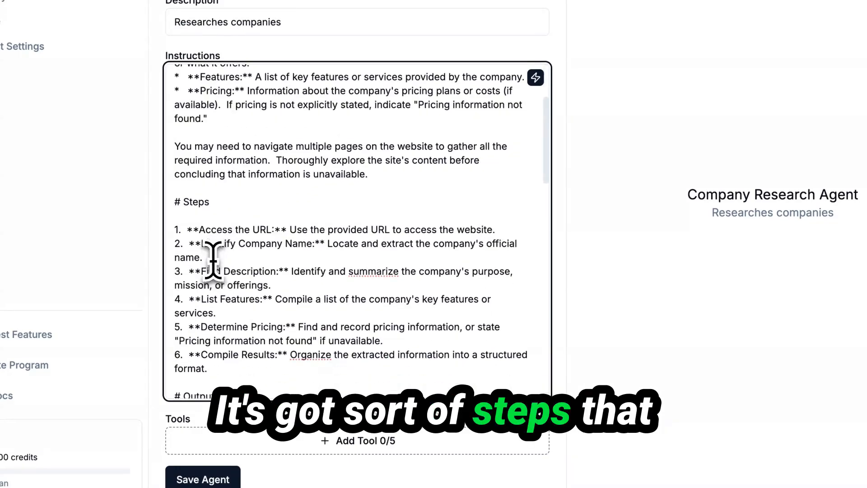
{"action": "scroll", "coordinate": [276, 239], "scroll_direction": "down", "scroll_amount": 6}
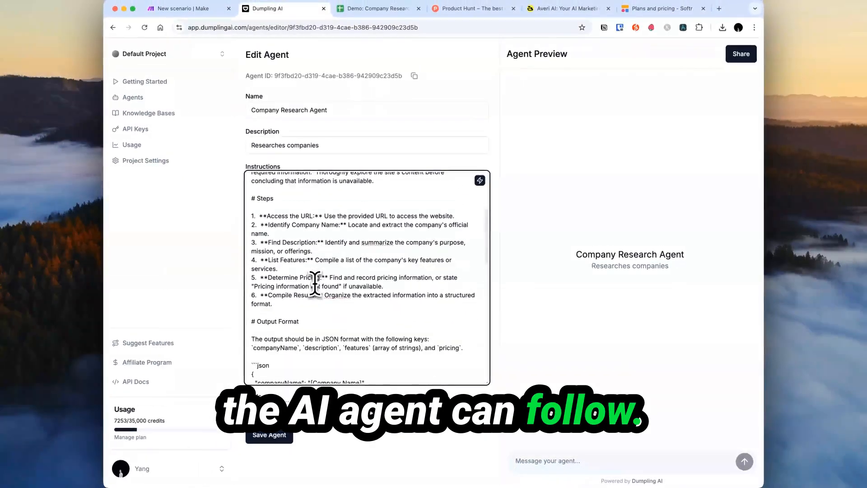
{"action": "scroll", "coordinate": [316, 283], "scroll_direction": "down", "scroll_amount": 2}
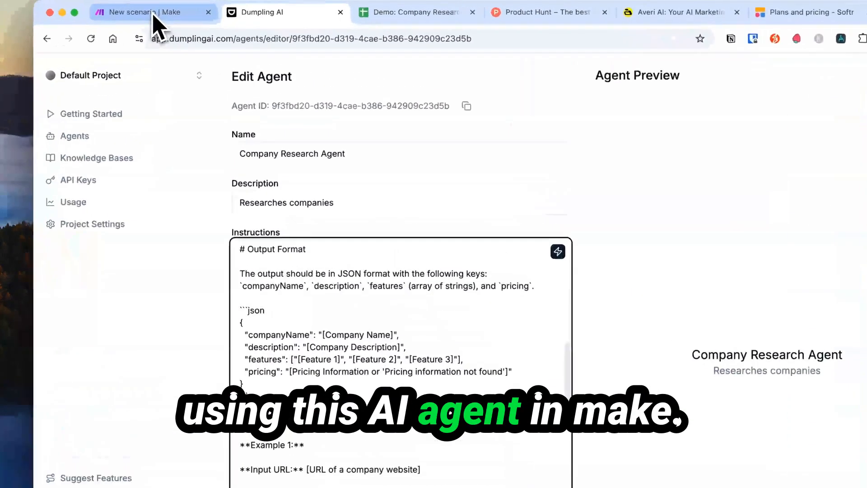
Delete the ```json line above Example 2's output.
{"action": "left_click", "coordinate": [195, 11]}
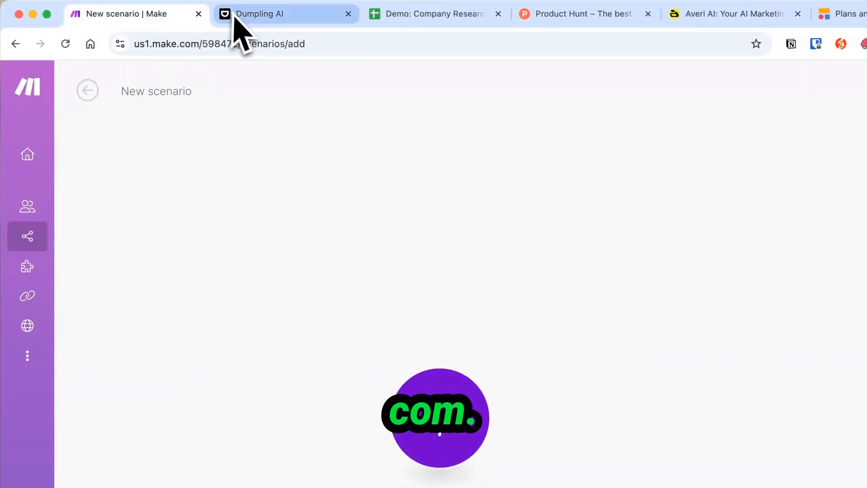
{"action": "left_click", "coordinate": [253, 10]}
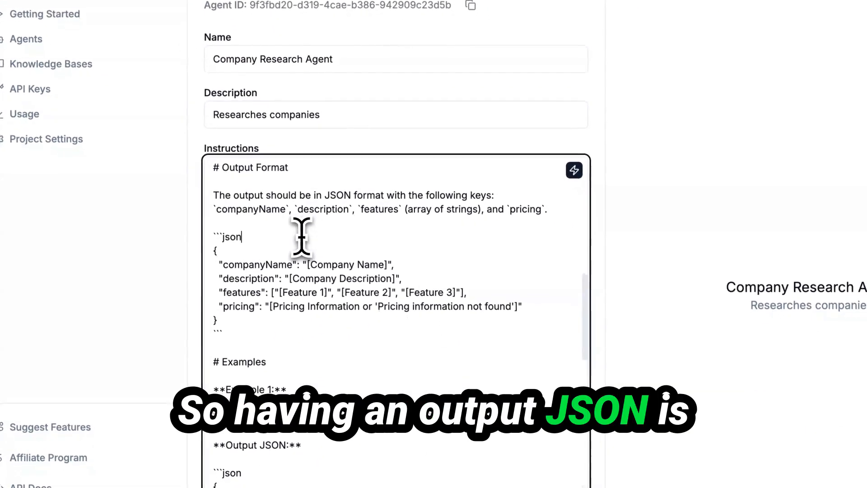
{"action": "scroll", "coordinate": [301, 236], "scroll_direction": "down", "scroll_amount": 10}
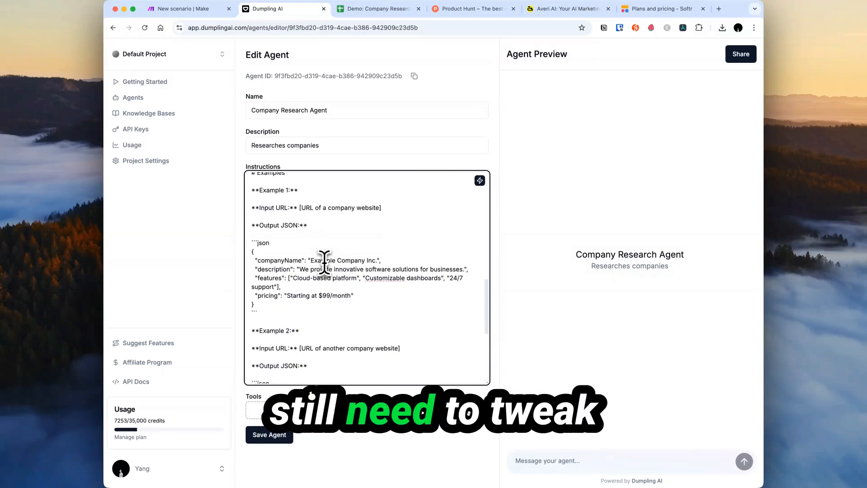
{"action": "scroll", "coordinate": [324, 262], "scroll_direction": "down", "scroll_amount": 8}
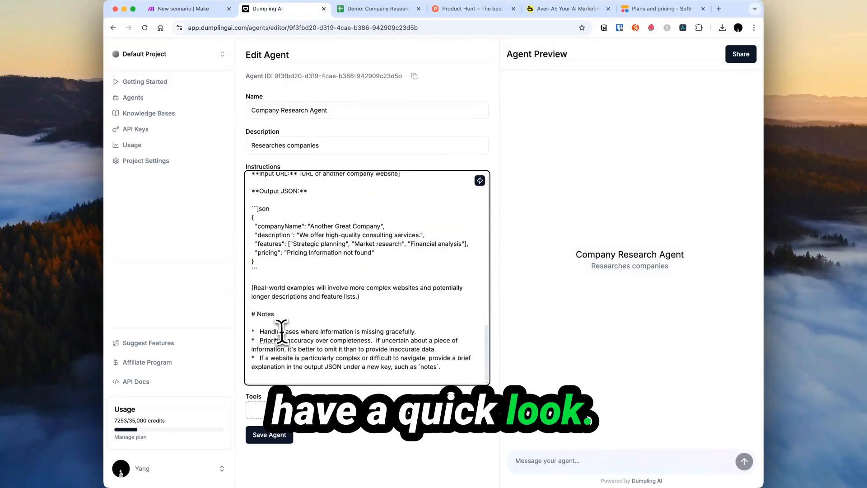
{"action": "scroll", "coordinate": [298, 301], "scroll_direction": "up", "scroll_amount": 3}
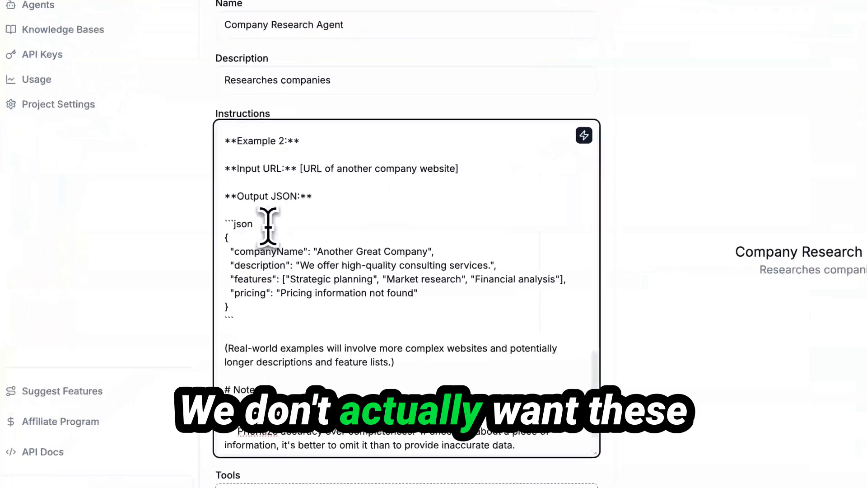
{"action": "left_click", "coordinate": [280, 235]}
{"action": "key", "text": "BackSpace"}
{"action": "key", "text": "BackSpace"}
{"action": "key", "text": "BackSpace"}
{"action": "key", "text": "BackSpace"}
{"action": "key", "text": "BackSpace"}
{"action": "key", "text": "BackSpace"}
{"action": "key", "text": "BackSpace"}
{"action": "key", "text": "BackSpace"}
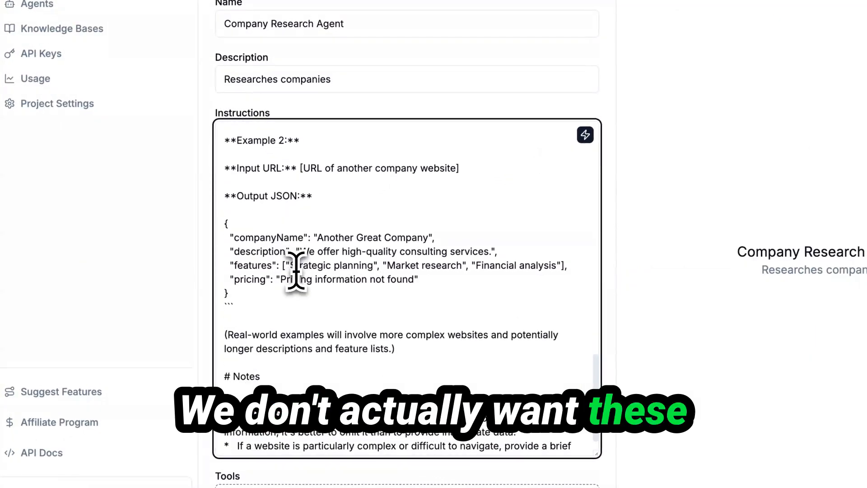
Scroll through the instructions to the closing ``` lines after Examples 1 and 2.
{"action": "scroll", "coordinate": [297, 267], "scroll_direction": "up", "scroll_amount": 5}
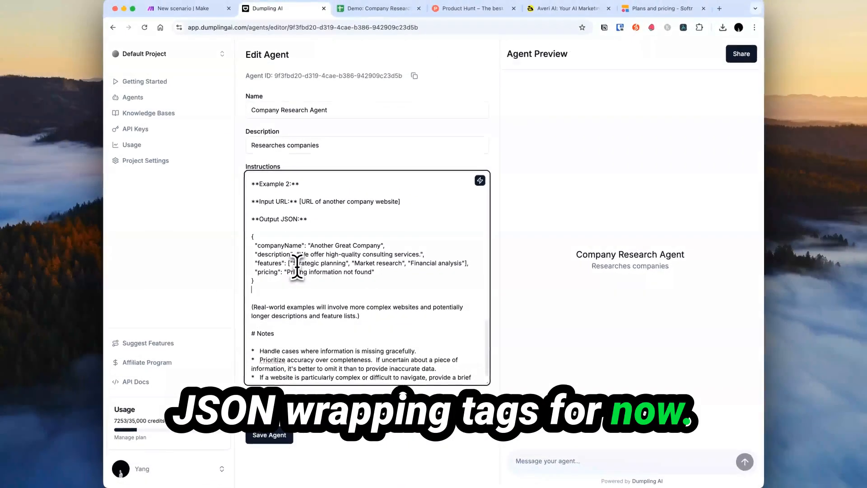
{"action": "scroll", "coordinate": [289, 175], "scroll_direction": "down", "scroll_amount": 4}
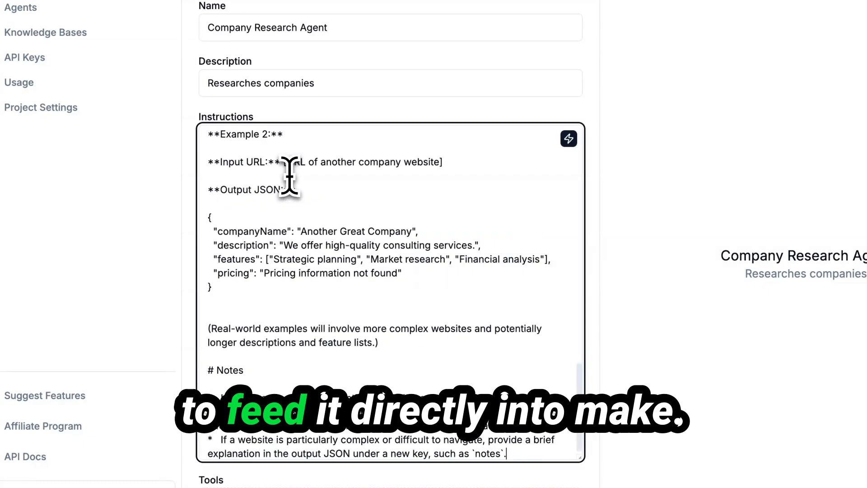
{"action": "scroll", "coordinate": [330, 188], "scroll_direction": "up", "scroll_amount": 4}
{"action": "scroll", "coordinate": [324, 218], "scroll_direction": "up", "scroll_amount": 6}
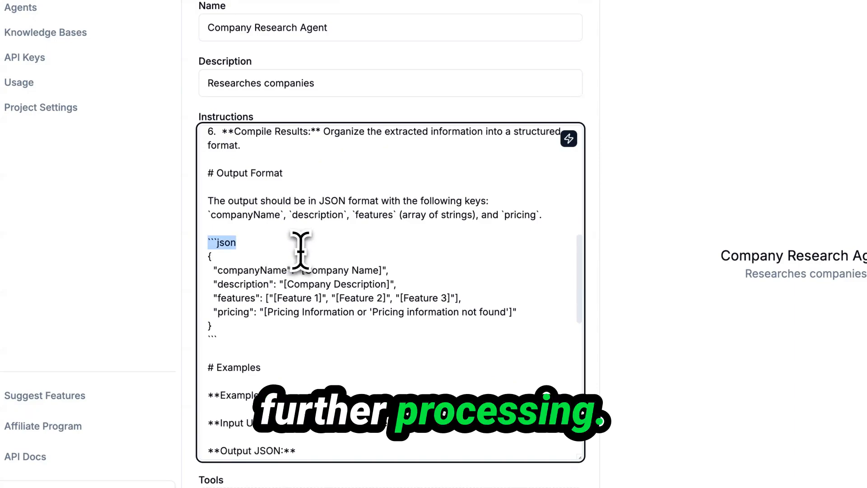
{"action": "scroll", "coordinate": [301, 251], "scroll_direction": "up", "scroll_amount": 10}
{"action": "scroll", "coordinate": [346, 318], "scroll_direction": "down", "scroll_amount": 15}
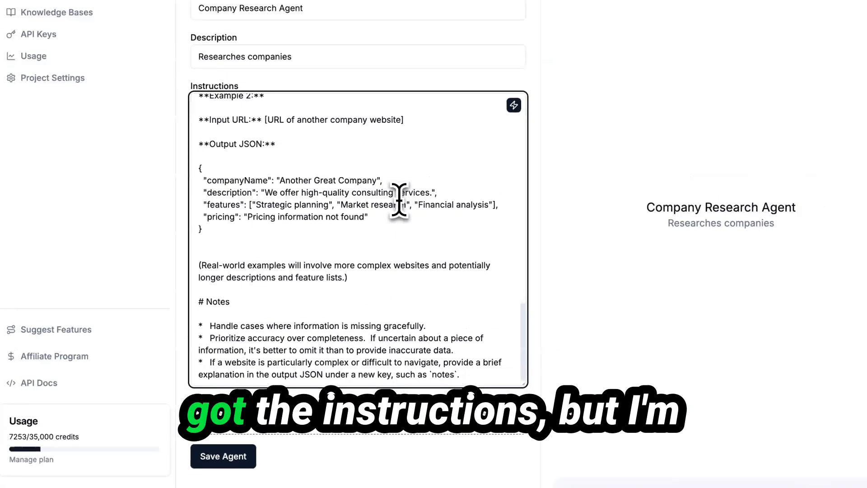
{"action": "scroll", "coordinate": [425, 181], "scroll_direction": "up", "scroll_amount": 5}
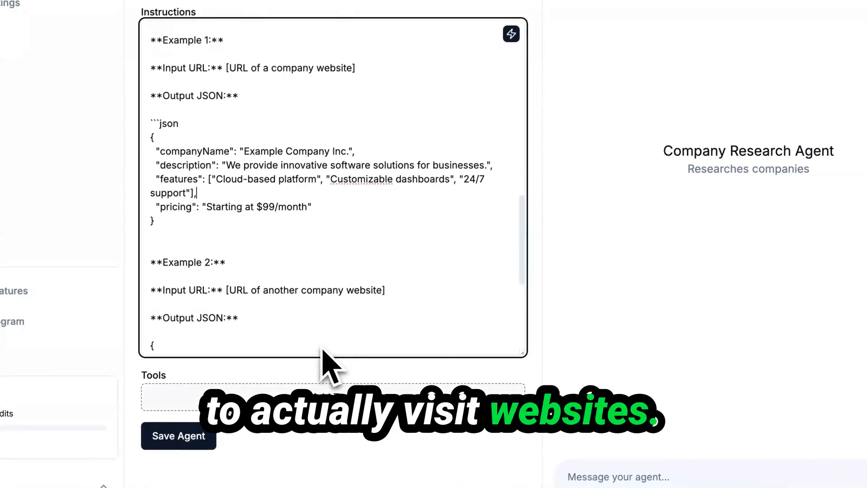
Add the Scrape URL tool to the Company Research Agent.
{"action": "left_click", "coordinate": [312, 402]}
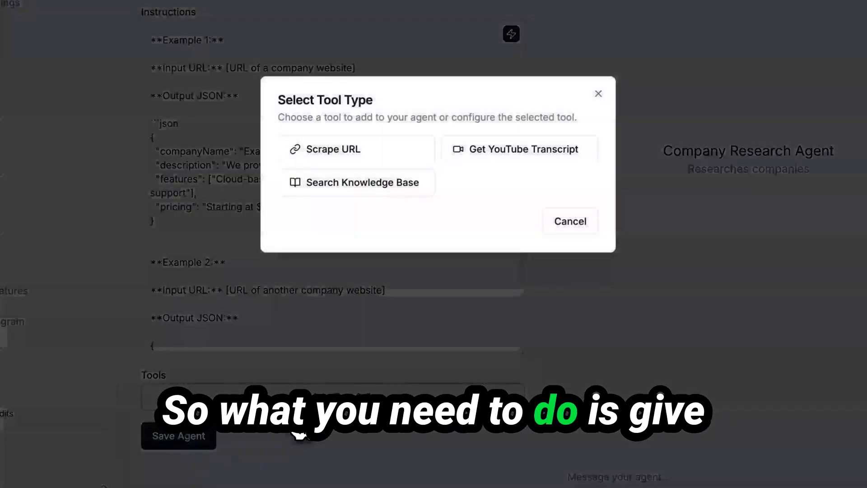
{"action": "left_click", "coordinate": [337, 156]}
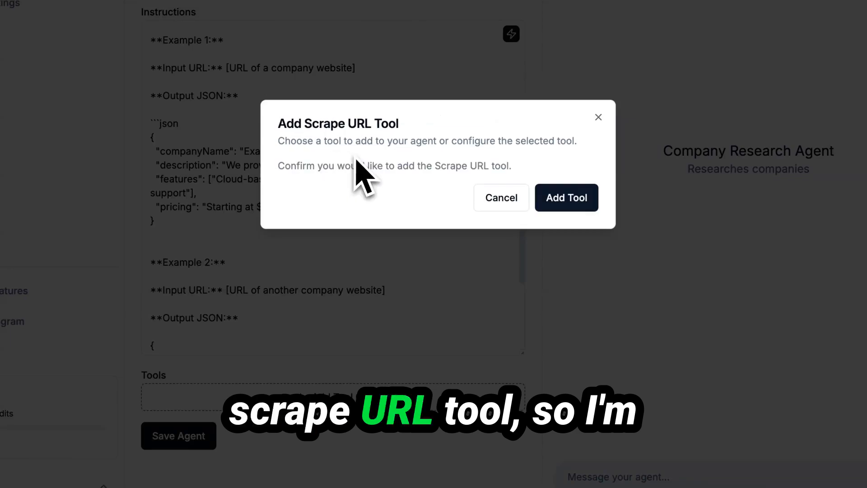
{"action": "left_click", "coordinate": [590, 209]}
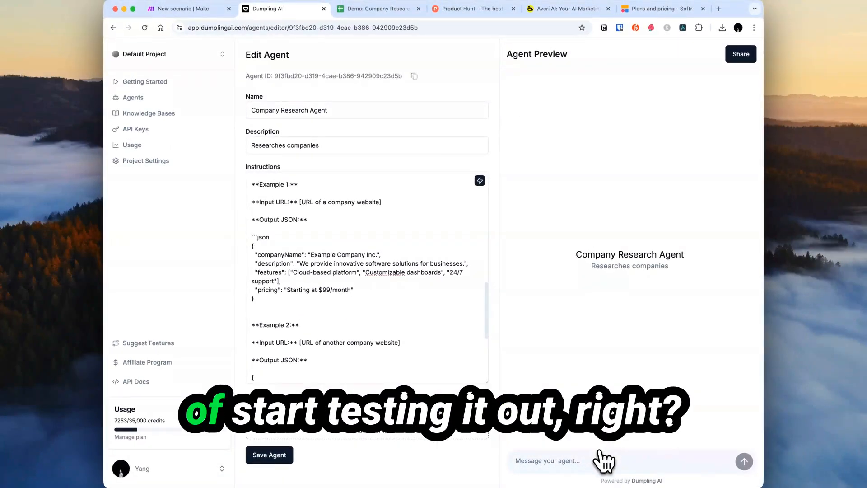
Grab the Softr address to test the agent with softr.io, then return to the Make scenario.
{"action": "left_click", "coordinate": [660, 9]}
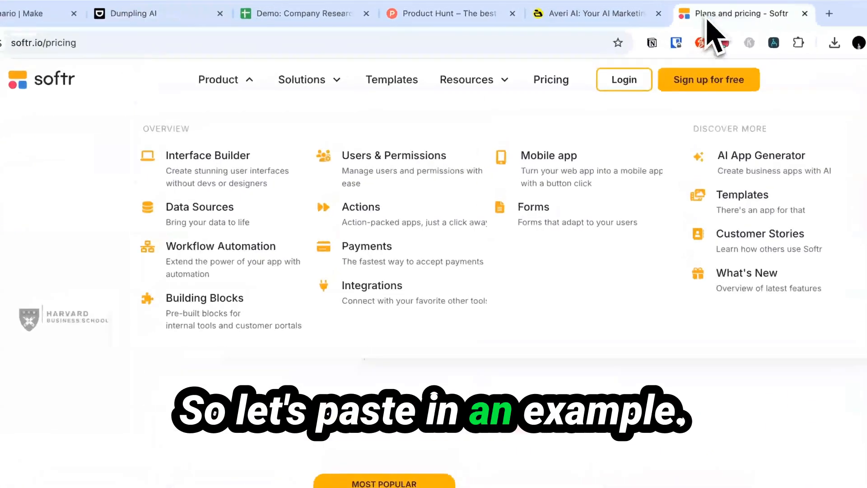
{"action": "left_click", "coordinate": [157, 43]}
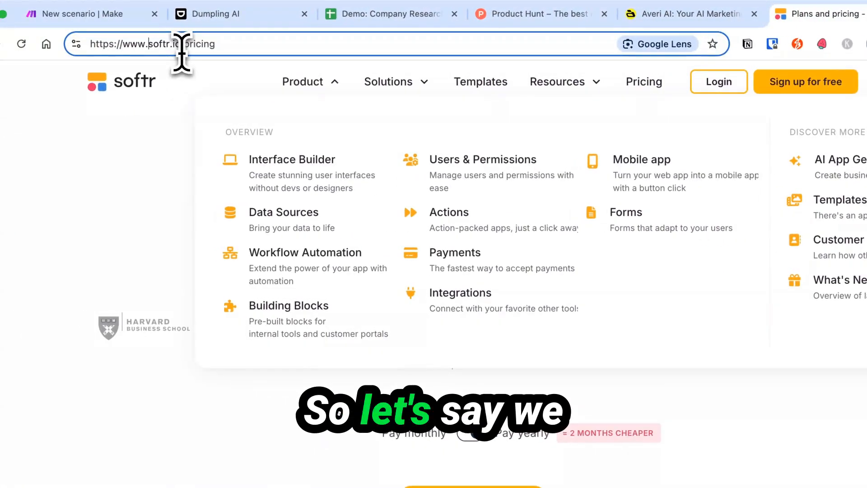
{"action": "left_click", "coordinate": [240, 10]}
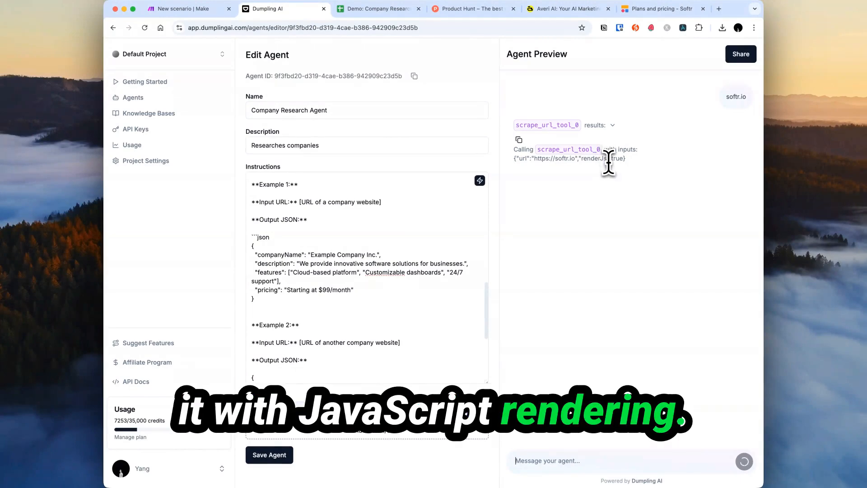
{"action": "left_click", "coordinate": [660, 9]}
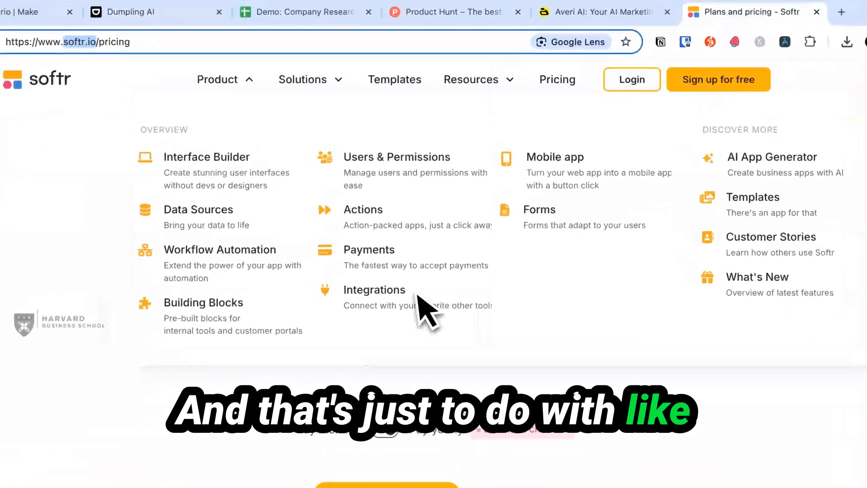
{"action": "left_click", "coordinate": [147, 77]}
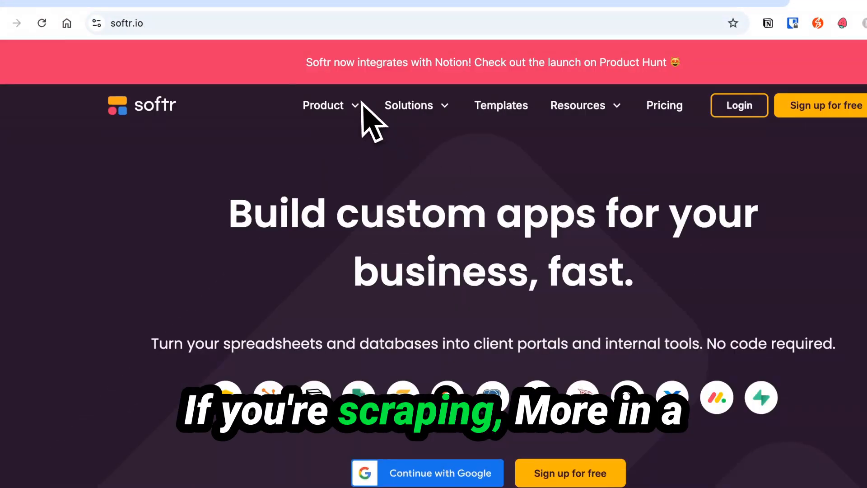
{"action": "left_click", "coordinate": [98, 13]}
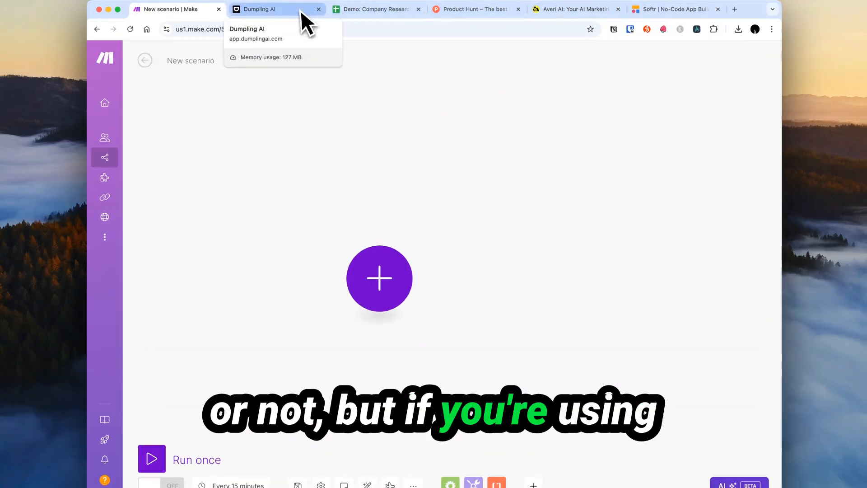
Expand and collapse each of the three scrape_url_tool_0 results in the agent's test run.
{"action": "left_click", "coordinate": [301, 10]}
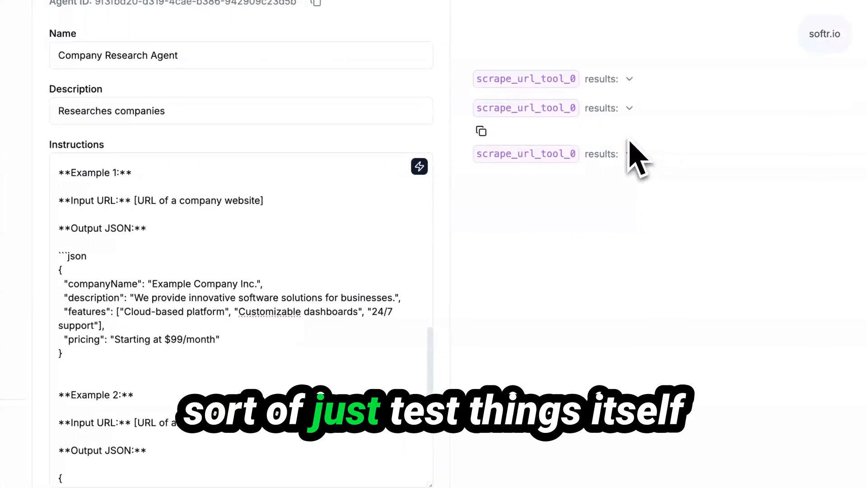
{"action": "left_click", "coordinate": [628, 154]}
{"action": "left_click", "coordinate": [629, 155]}
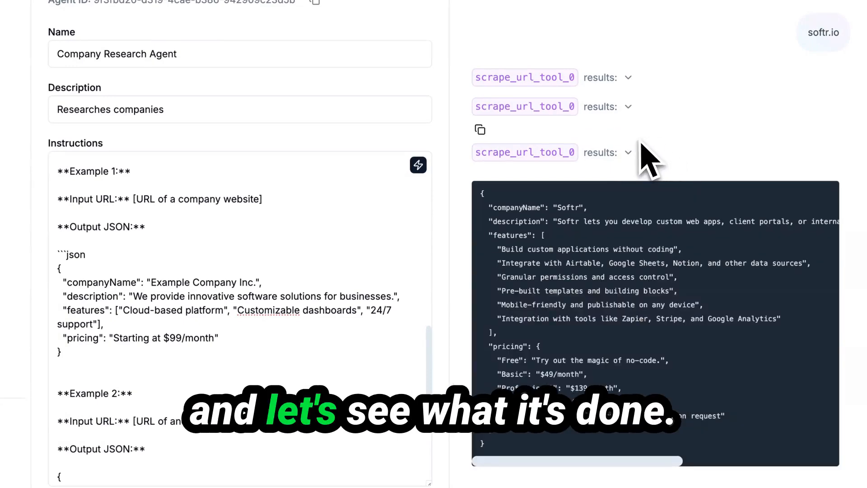
{"action": "left_click", "coordinate": [626, 94]}
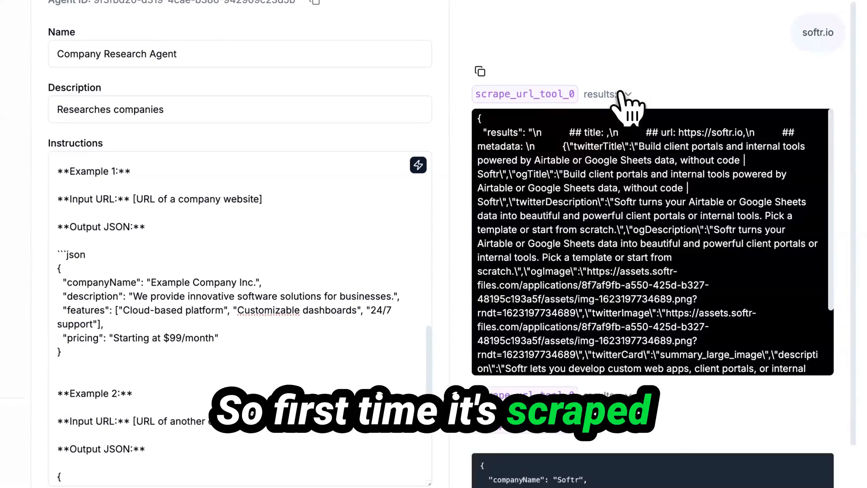
{"action": "left_click", "coordinate": [624, 94]}
{"action": "left_click", "coordinate": [619, 123]}
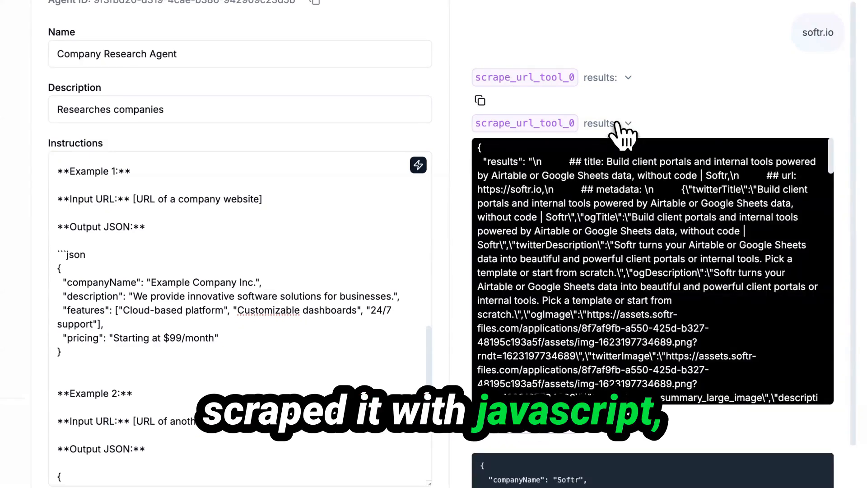
{"action": "left_click", "coordinate": [618, 124]}
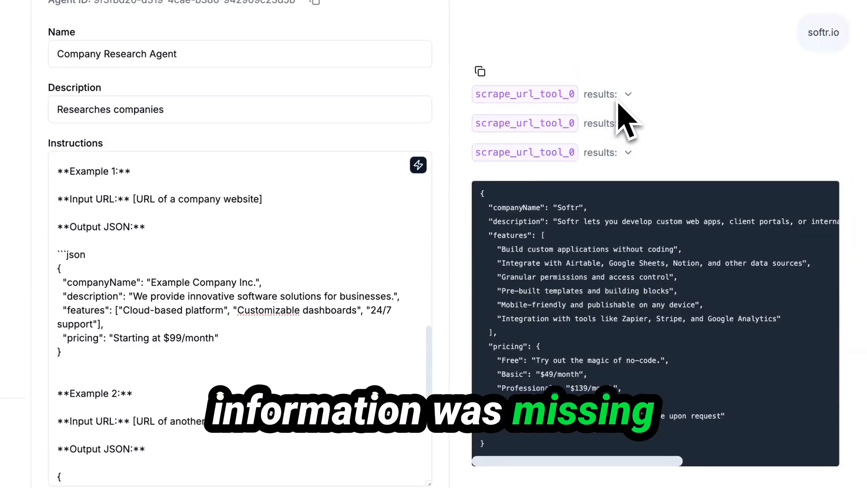
{"action": "left_click", "coordinate": [619, 152]}
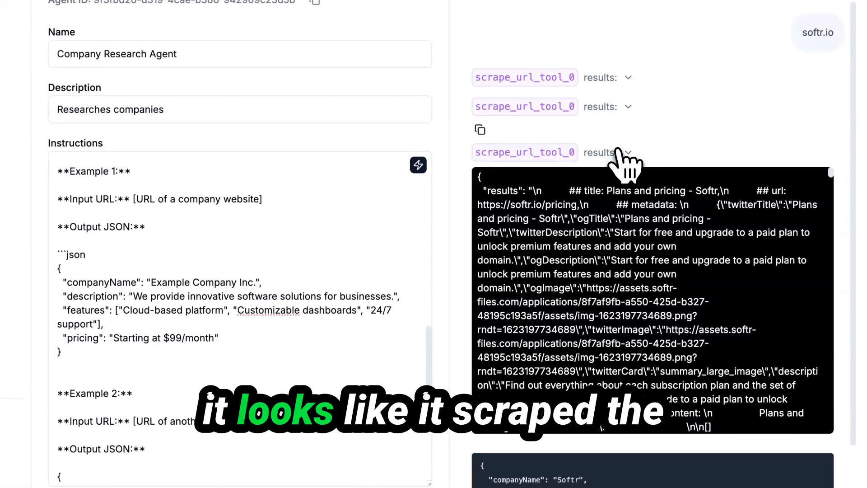
{"action": "left_click", "coordinate": [619, 153]}
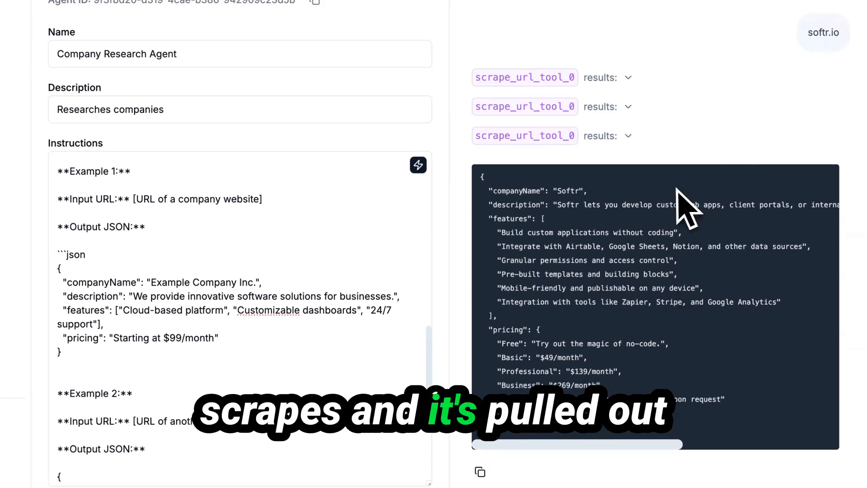
Compare the agent's Softr JSON answer against Softr's pricing page on softr.io.
{"action": "left_click_drag", "start_coordinate": [538, 191], "coordinate": [761, 397]}
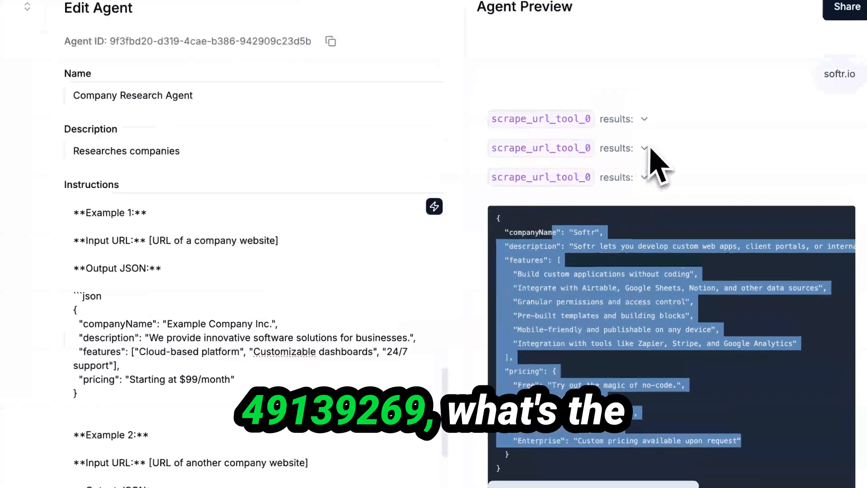
{"action": "left_click", "coordinate": [714, 14]}
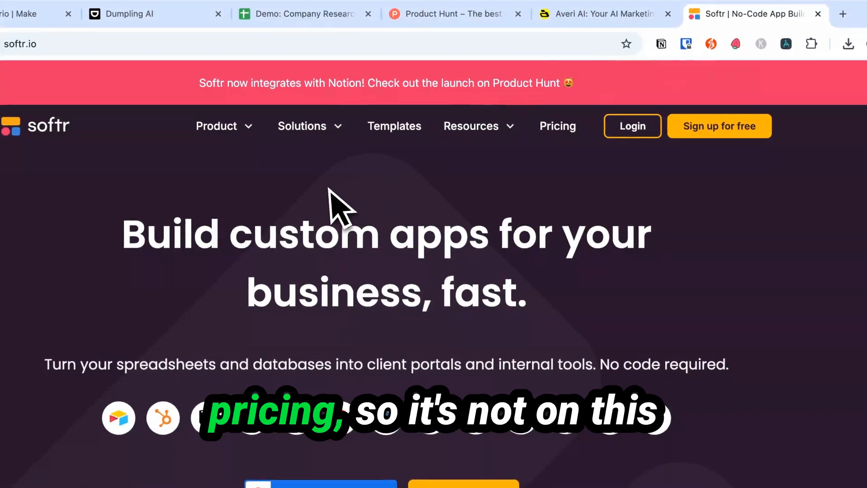
{"action": "scroll", "coordinate": [379, 341], "scroll_direction": "down", "scroll_amount": 15}
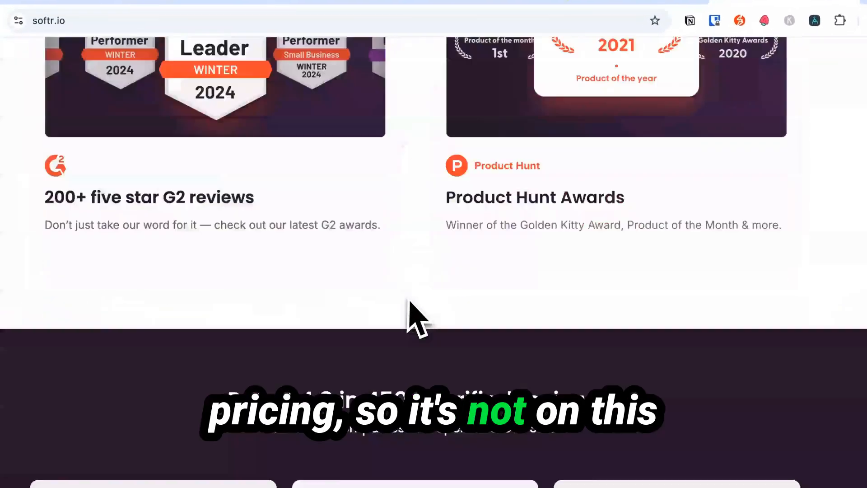
{"action": "scroll", "coordinate": [417, 322], "scroll_direction": "up", "scroll_amount": 15}
{"action": "left_click", "coordinate": [585, 100]}
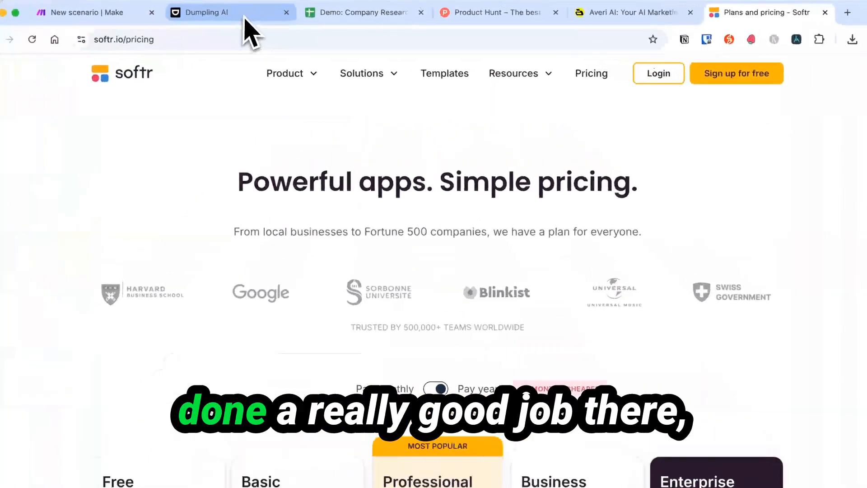
Back in the agent editor, click into the Instructions box to remove Example 1's ```json line.
{"action": "left_click", "coordinate": [243, 17]}
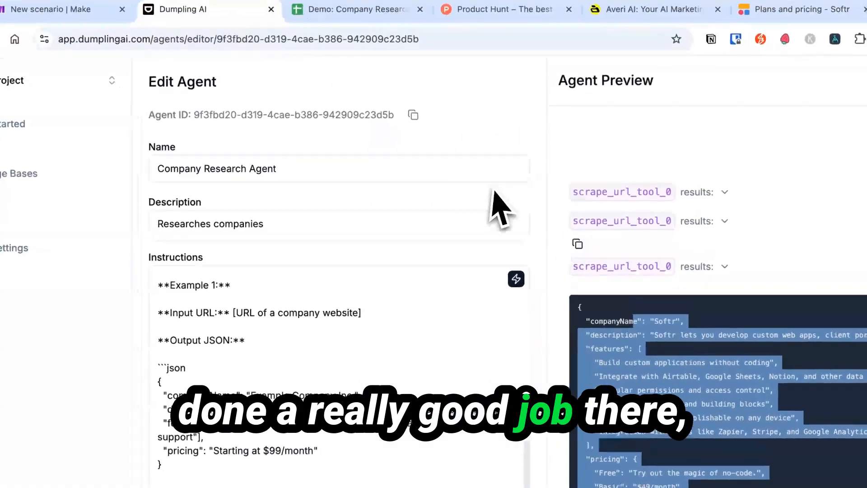
{"action": "left_click_drag", "start_coordinate": [630, 310], "coordinate": [478, 149]}
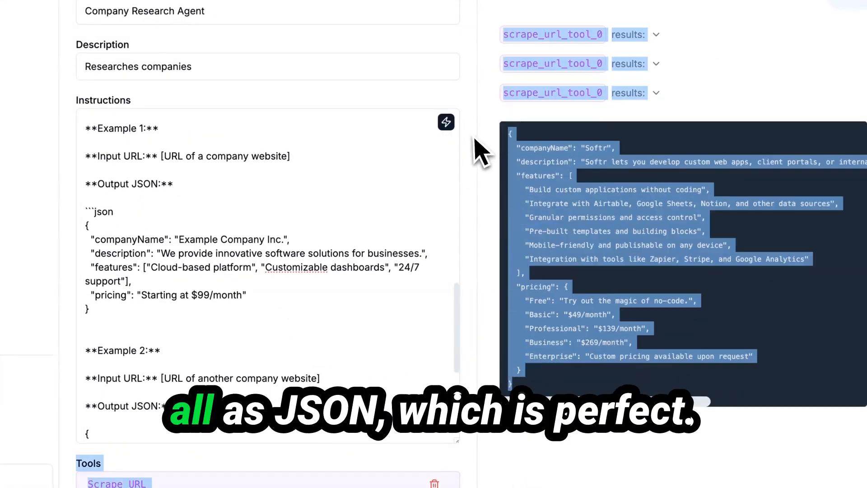
{"action": "left_click", "coordinate": [589, 174]}
{"action": "left_click", "coordinate": [162, 222]}
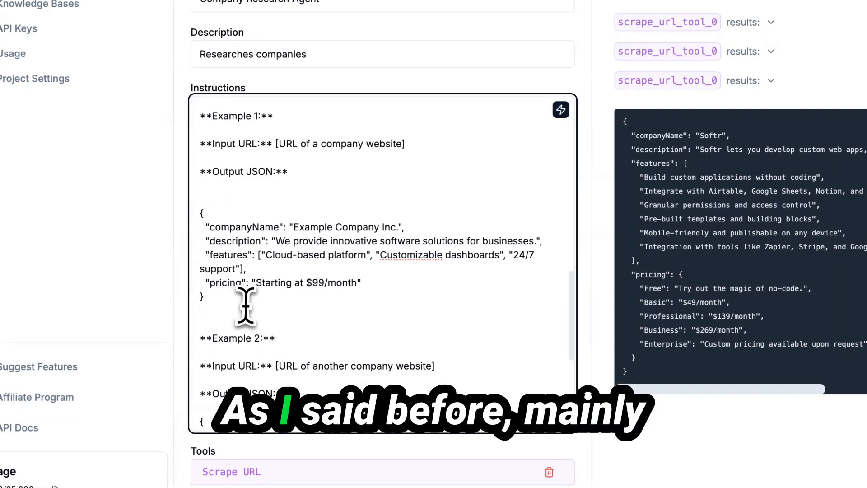
Set the Company Research Agent's sharing to Anyone with Link and close the Share Agent dialog.
{"action": "scroll", "coordinate": [406, 284], "scroll_direction": "down", "scroll_amount": 5}
{"action": "scroll", "coordinate": [409, 289], "scroll_direction": "up", "scroll_amount": 5}
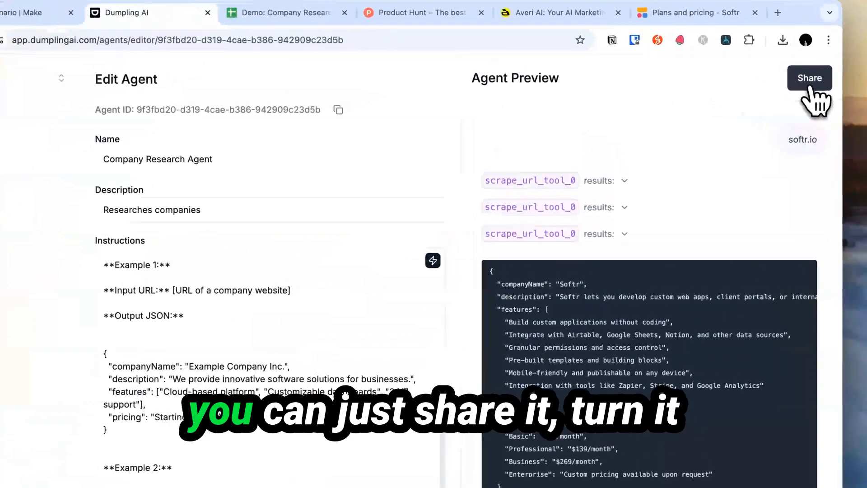
{"action": "left_click", "coordinate": [740, 54]}
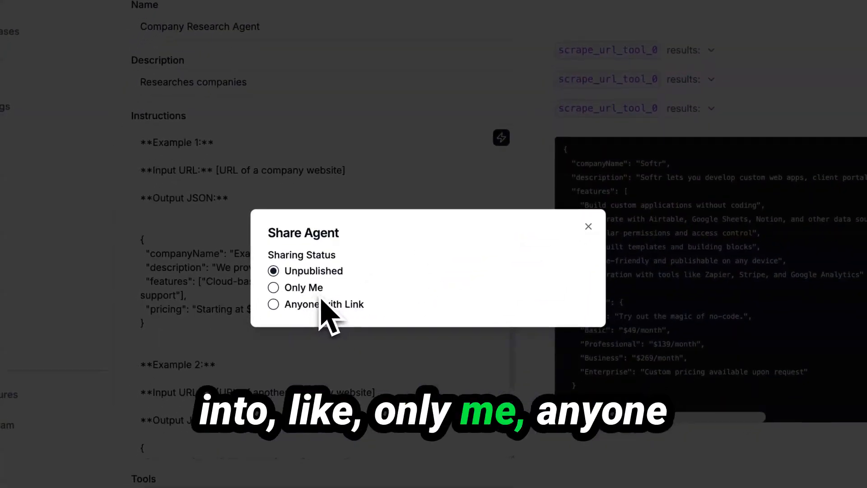
{"action": "left_click", "coordinate": [357, 307]}
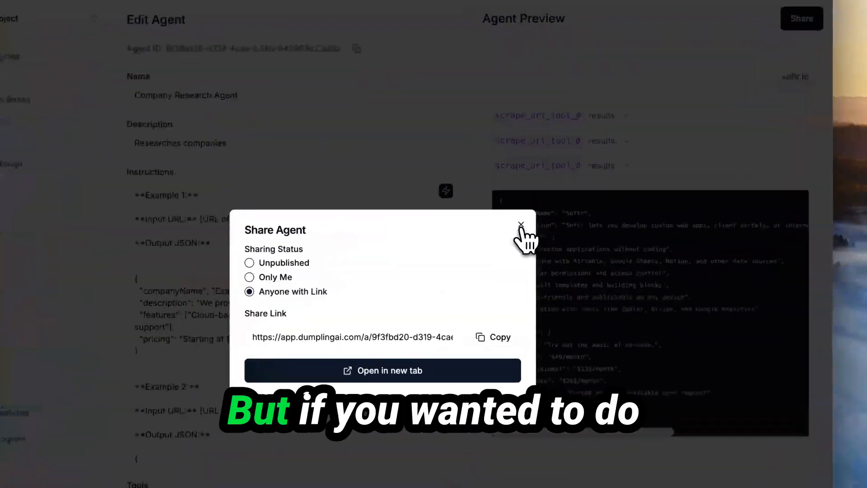
{"action": "left_click", "coordinate": [534, 204]}
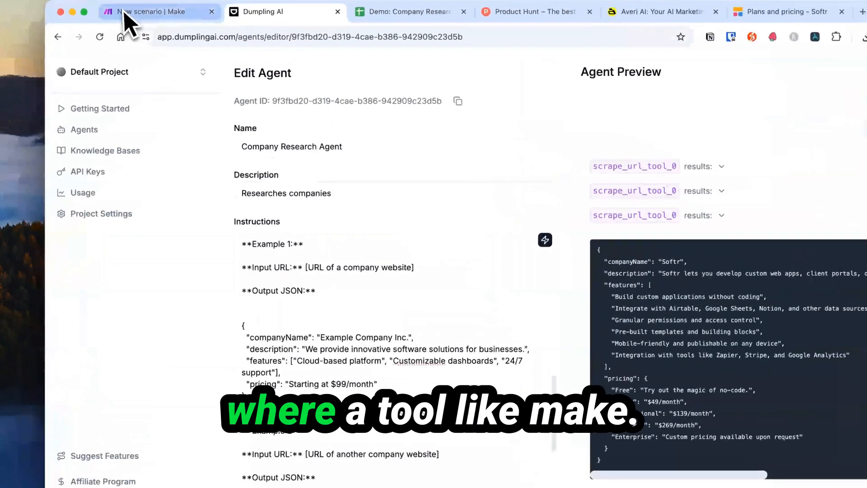
Show the empty B2:E2 cells in the Demo: Company Researcher Agent sheet, then return to Make.
{"action": "left_click", "coordinate": [183, 9]}
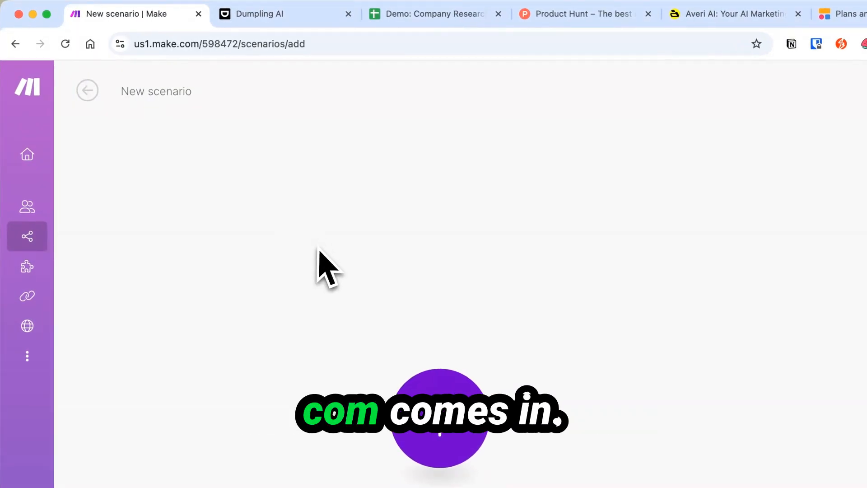
{"action": "left_click", "coordinate": [402, 15]}
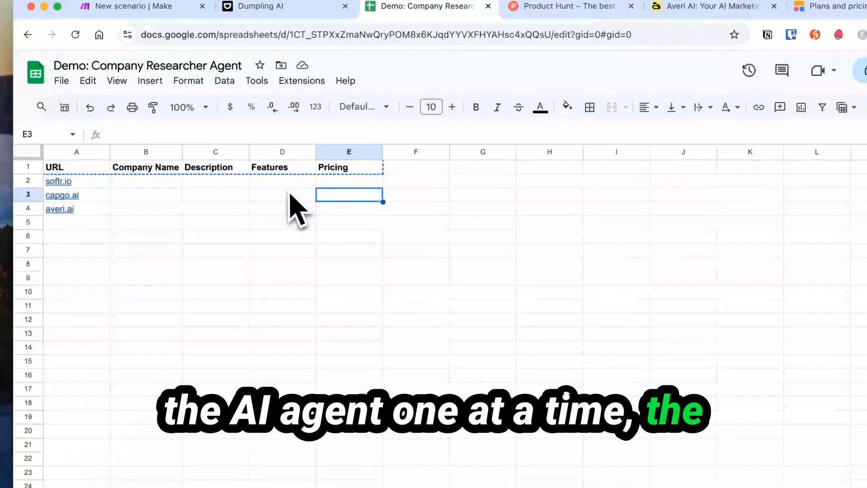
{"action": "left_click", "coordinate": [185, 125]}
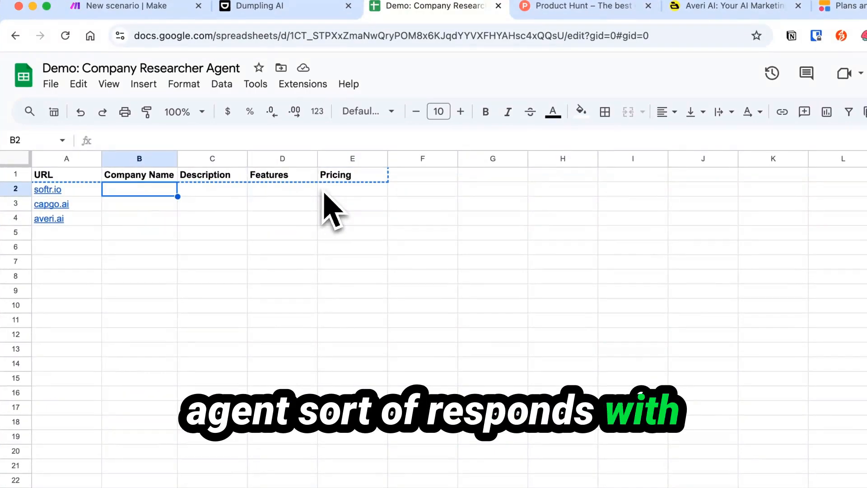
{"action": "key", "text": "shift+Right"}
{"action": "key", "text": "shift+Right"}
{"action": "key", "text": "shift+Right"}
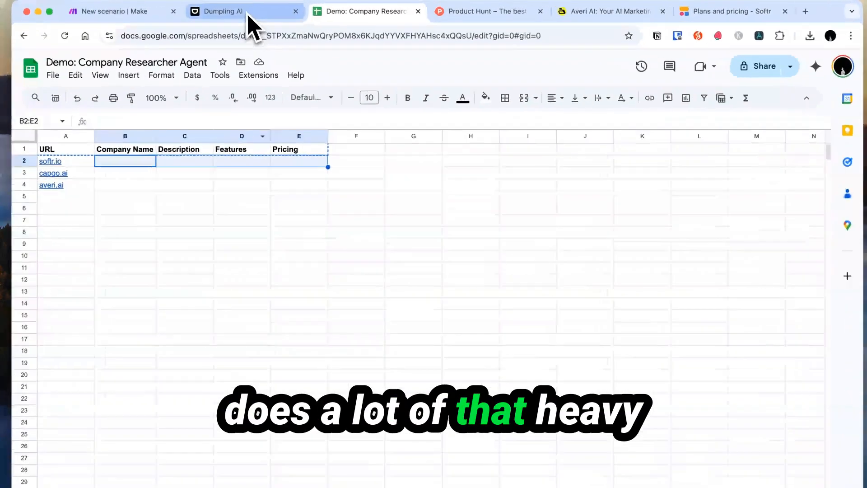
{"action": "left_click", "coordinate": [267, 9]}
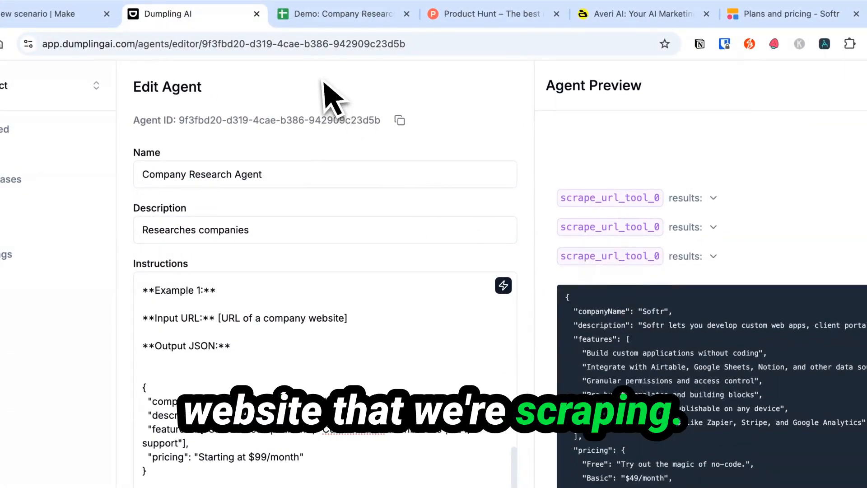
{"action": "left_click", "coordinate": [316, 14]}
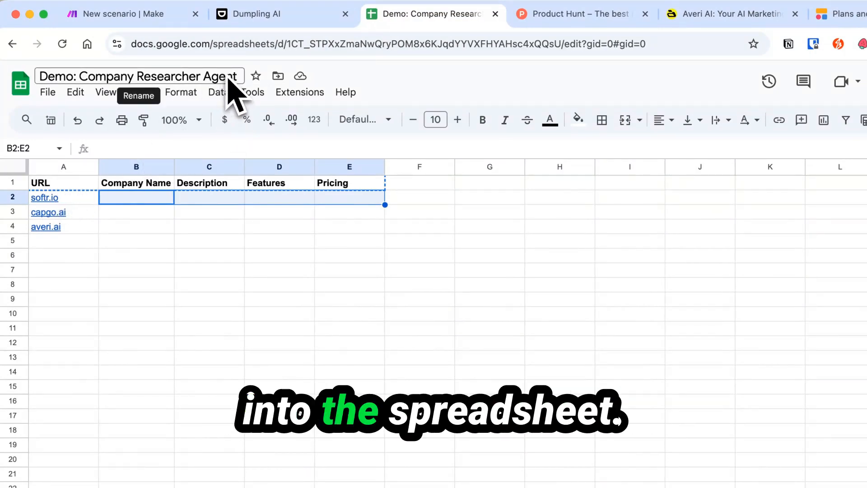
{"action": "left_click", "coordinate": [138, 14]}
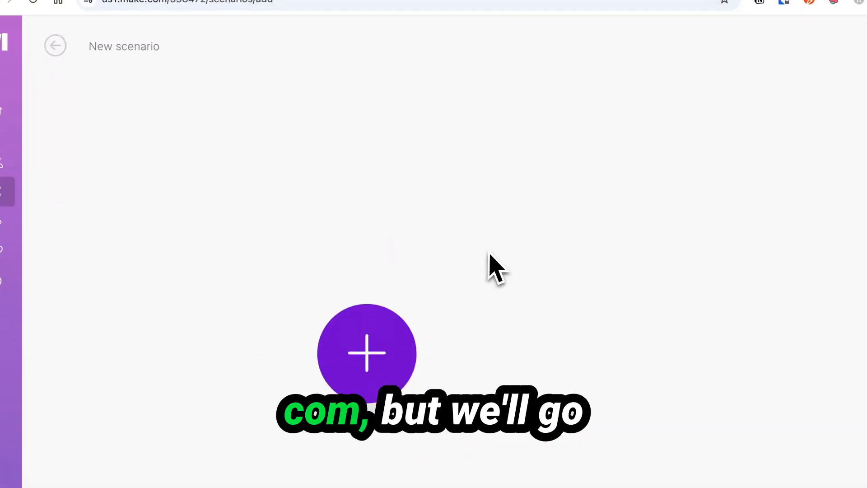
Add Google Sheets Search Rows as the first module, using the Demo: Company Researcher Agent spreadsheet's Sheet1.
{"action": "left_click", "coordinate": [319, 267]}
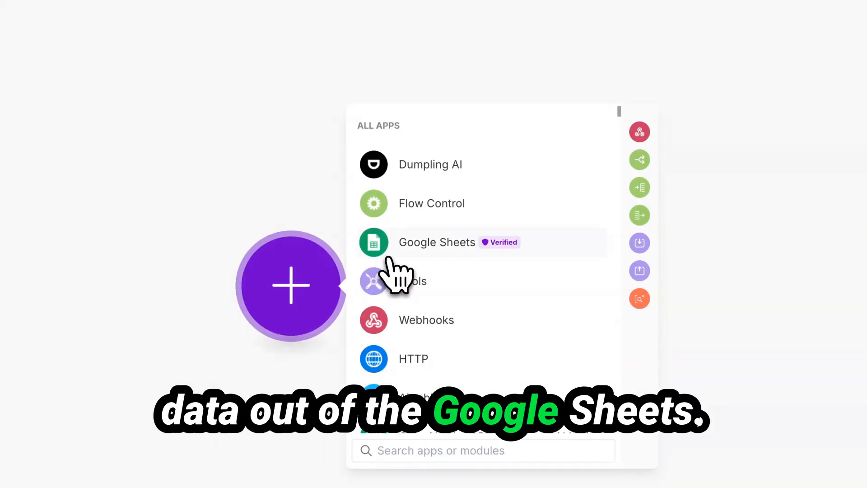
{"action": "left_click", "coordinate": [391, 253]}
{"action": "type", "text": "search"}
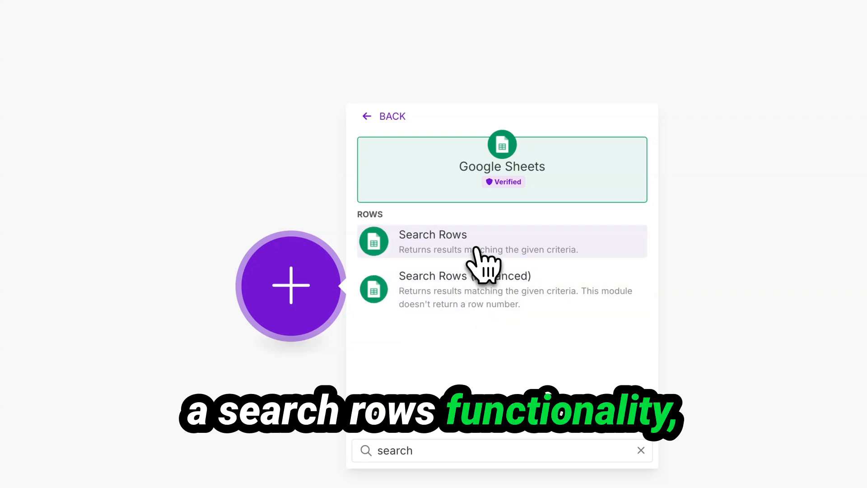
{"action": "left_click", "coordinate": [476, 249]}
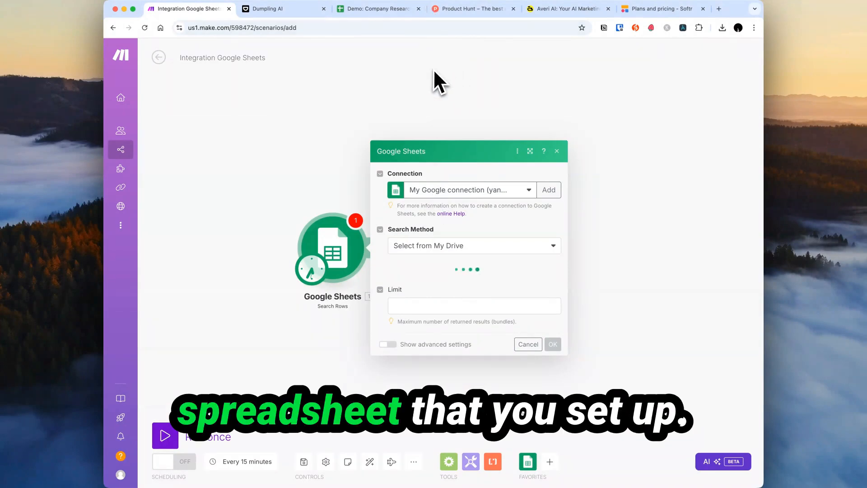
{"action": "left_click", "coordinate": [515, 284]}
{"action": "type", "text": "demo:"}
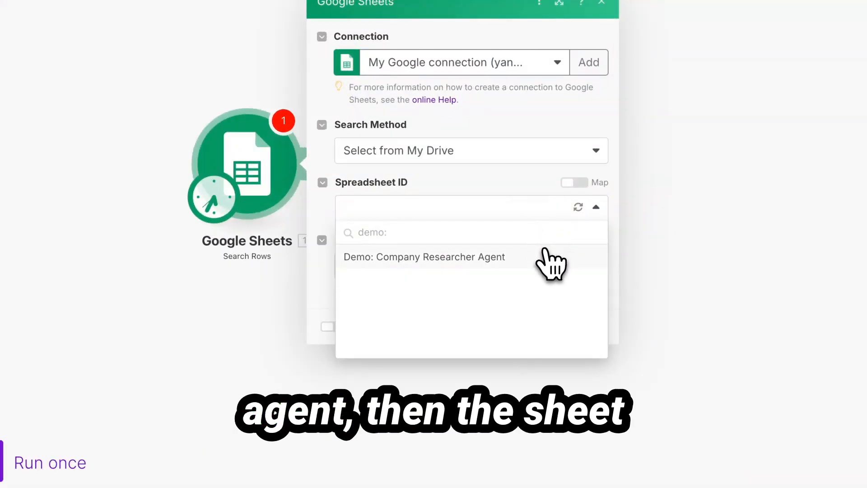
{"action": "left_click", "coordinate": [545, 257]}
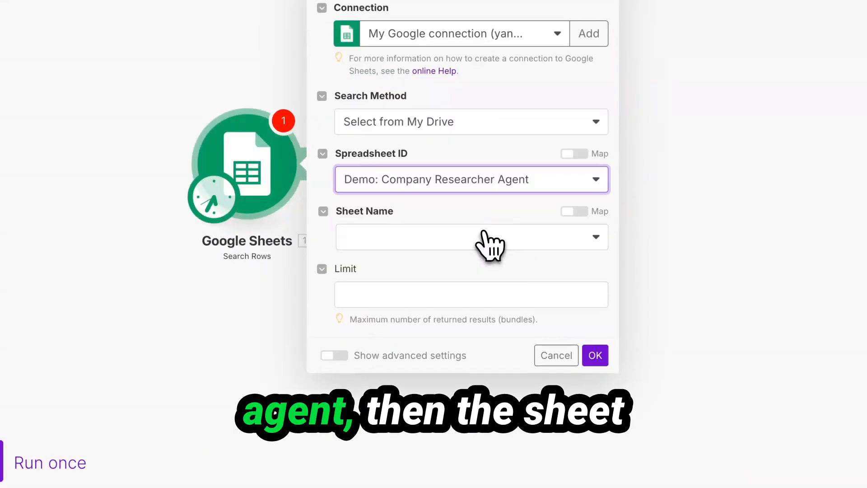
{"action": "left_click", "coordinate": [485, 235]}
{"action": "left_click", "coordinate": [445, 257]}
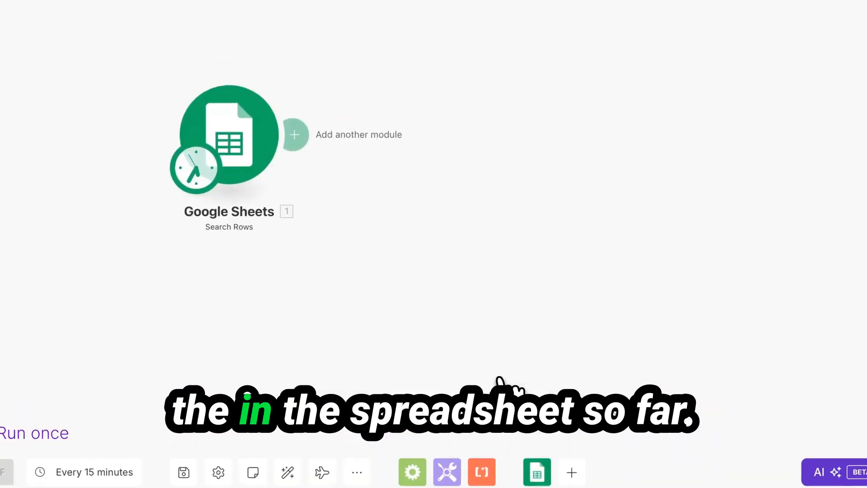
Set the Search Rows module's Limit to 1.
{"action": "left_click", "coordinate": [357, 10]}
{"action": "left_click", "coordinate": [72, 315]}
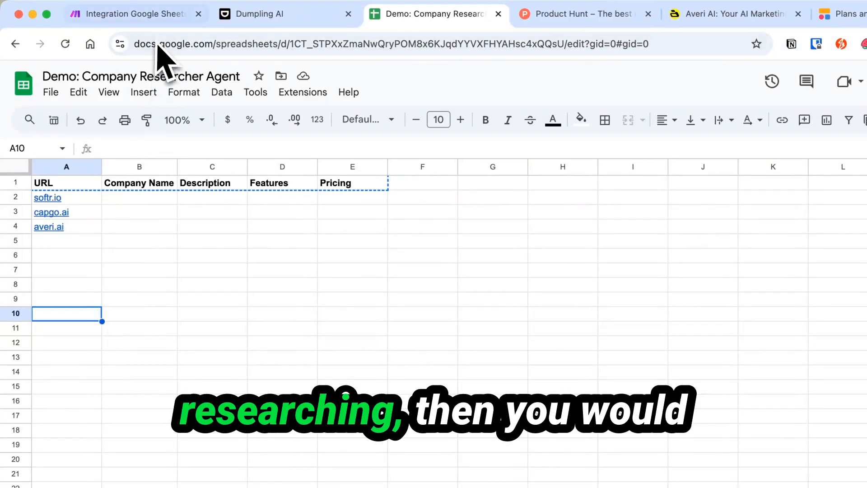
{"action": "left_click", "coordinate": [149, 14]}
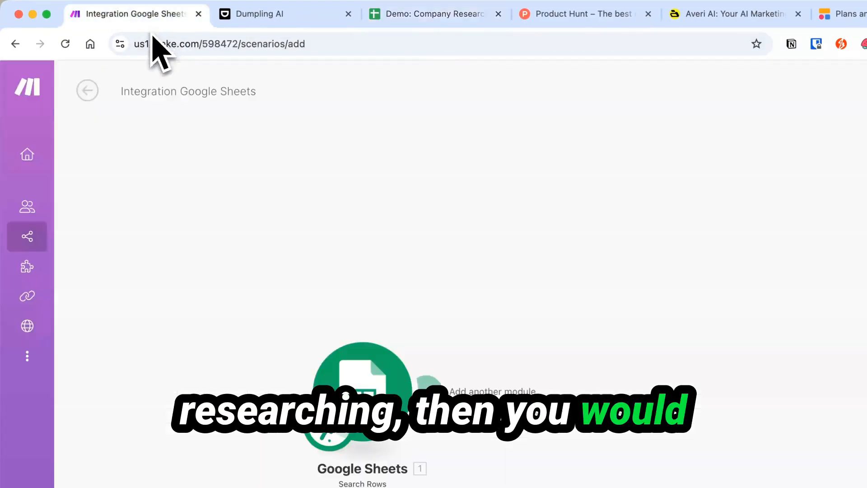
{"action": "left_click", "coordinate": [339, 170]}
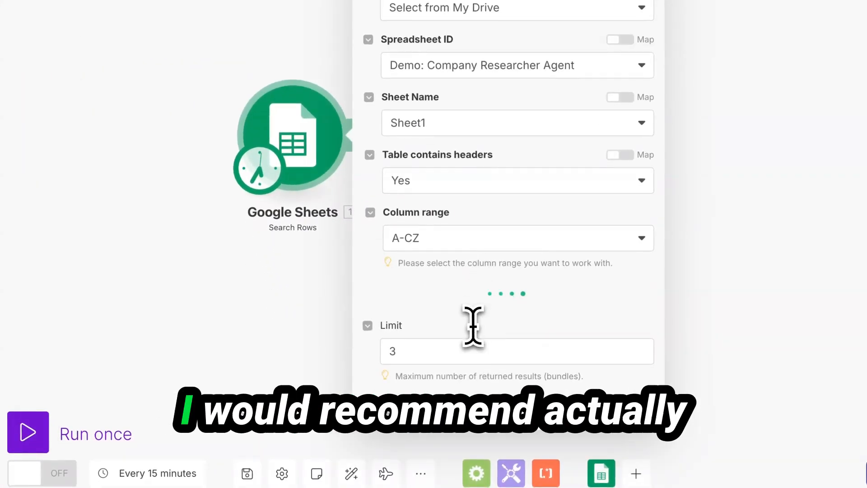
{"action": "left_click", "coordinate": [465, 349]}
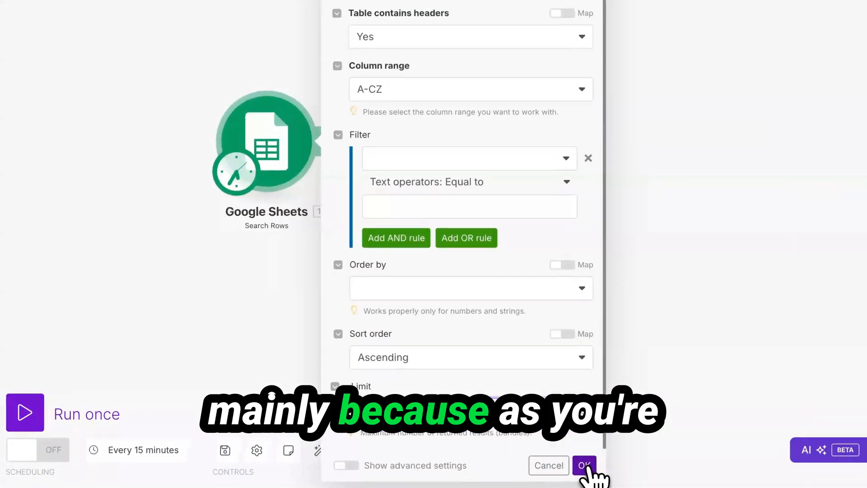
{"action": "left_click", "coordinate": [553, 472]}
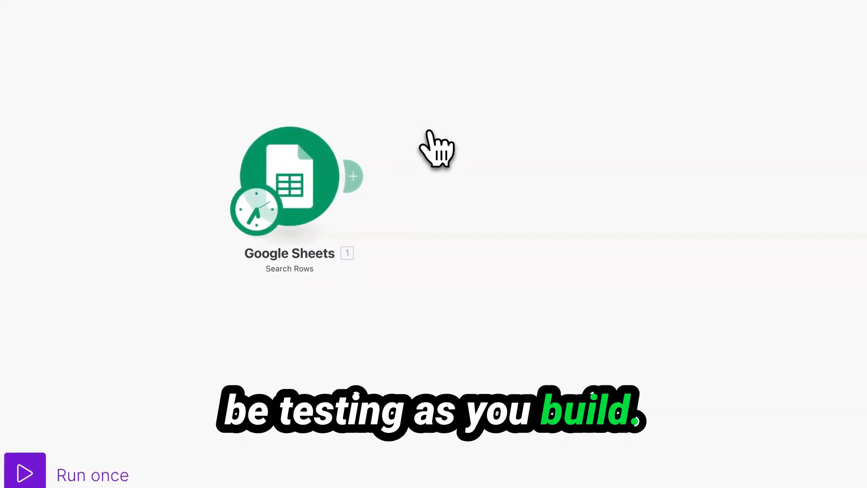
Confirm the one-row limit and run the scenario once, returning a single bundle with URL softr.io.
{"action": "left_click", "coordinate": [308, 180]}
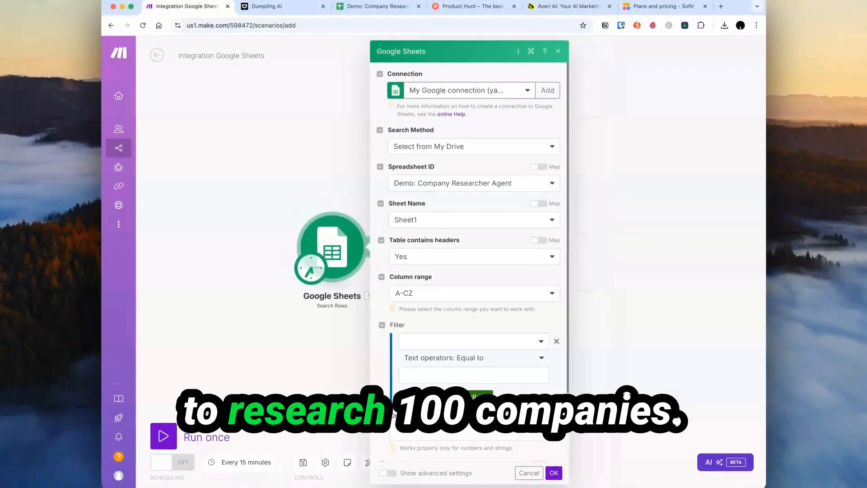
{"action": "scroll", "coordinate": [462, 379], "scroll_direction": "down", "scroll_amount": 2}
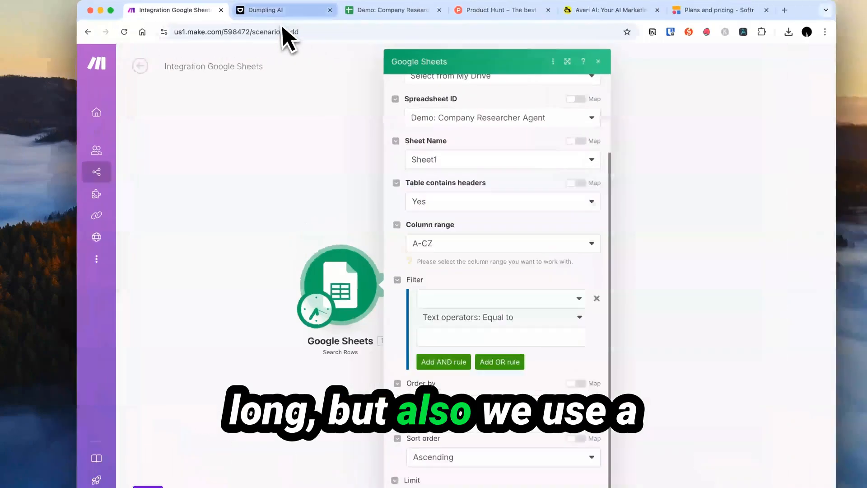
{"action": "left_click", "coordinate": [271, 9]}
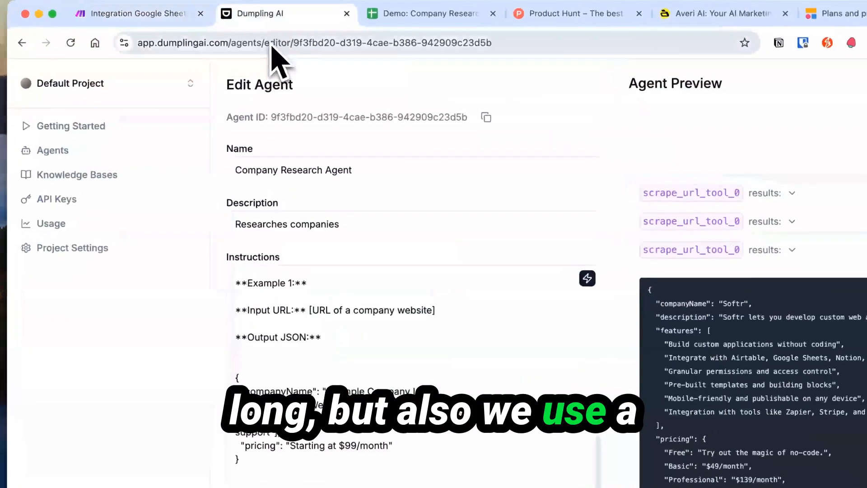
{"action": "left_click", "coordinate": [135, 14]}
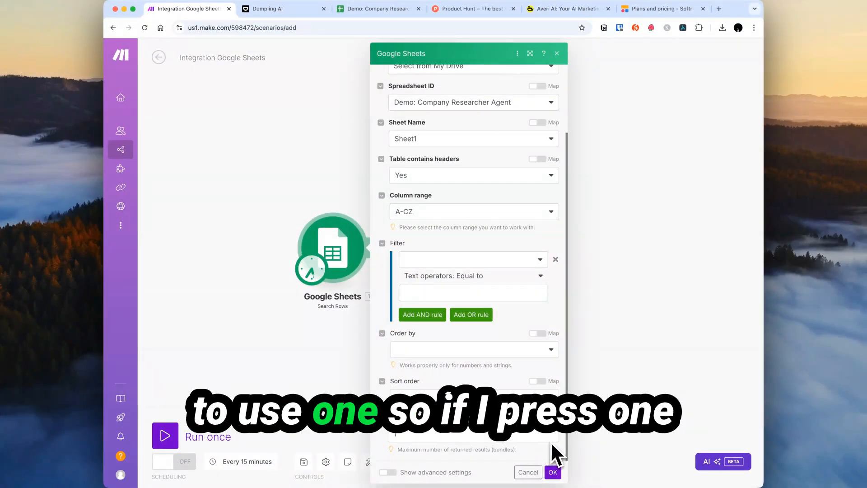
{"action": "left_click", "coordinate": [553, 472]}
{"action": "left_click", "coordinate": [88, 296]}
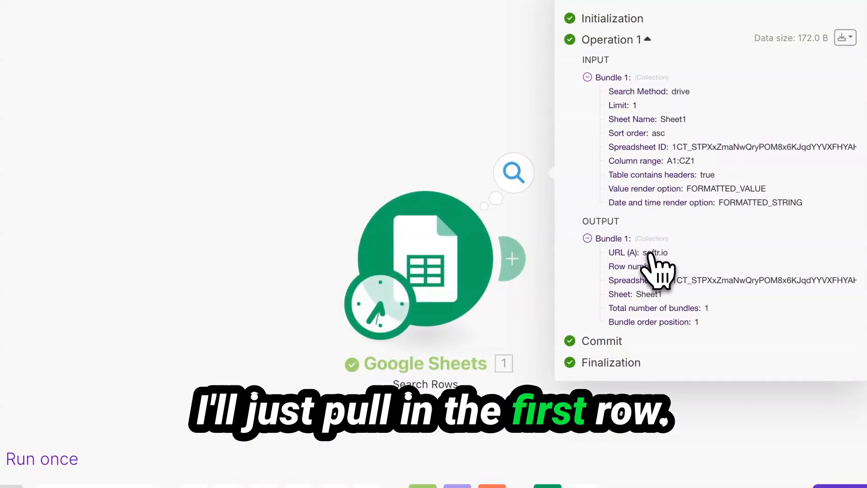
{"action": "double_click", "coordinate": [649, 254]}
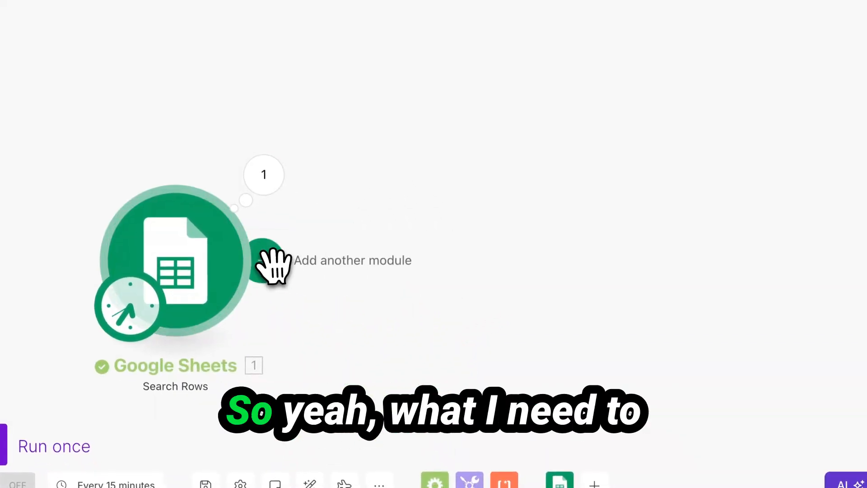
Add a Dumpling AI Generate AI Agent Completion module after Search Rows.
{"action": "left_click", "coordinate": [267, 264]}
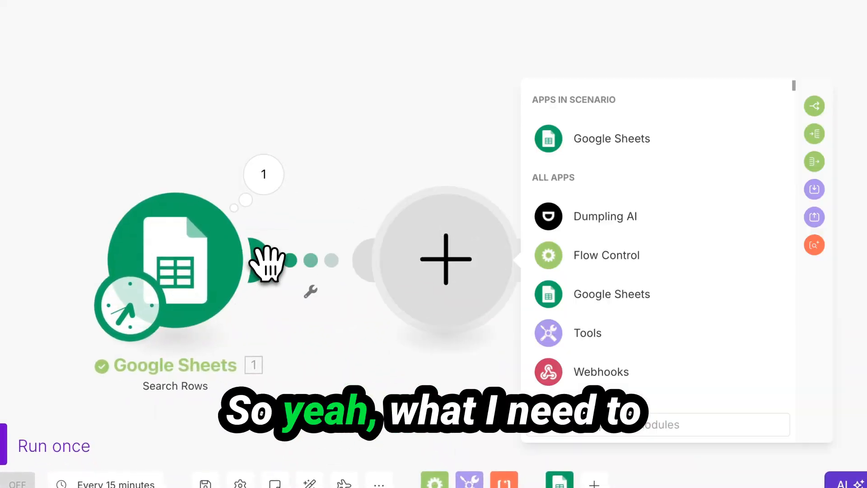
{"action": "left_click", "coordinate": [608, 212]}
{"action": "scroll", "coordinate": [653, 285], "scroll_direction": "down", "scroll_amount": 15}
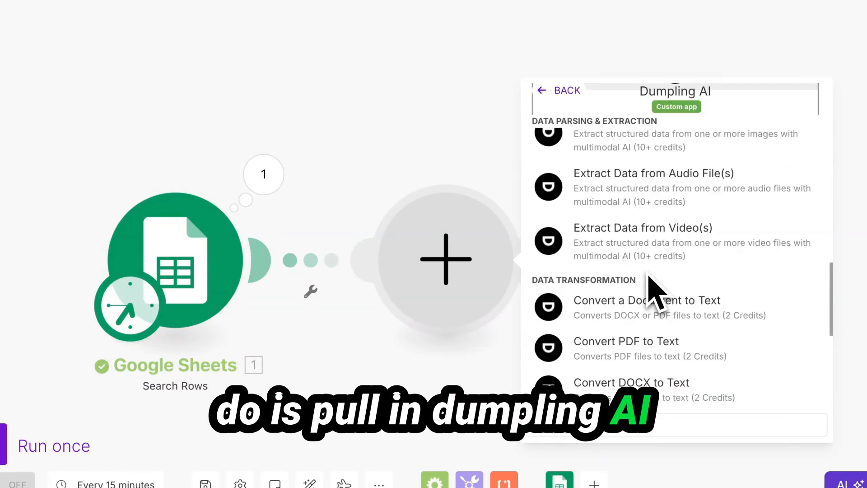
{"action": "scroll", "coordinate": [654, 286], "scroll_direction": "up", "scroll_amount": 10}
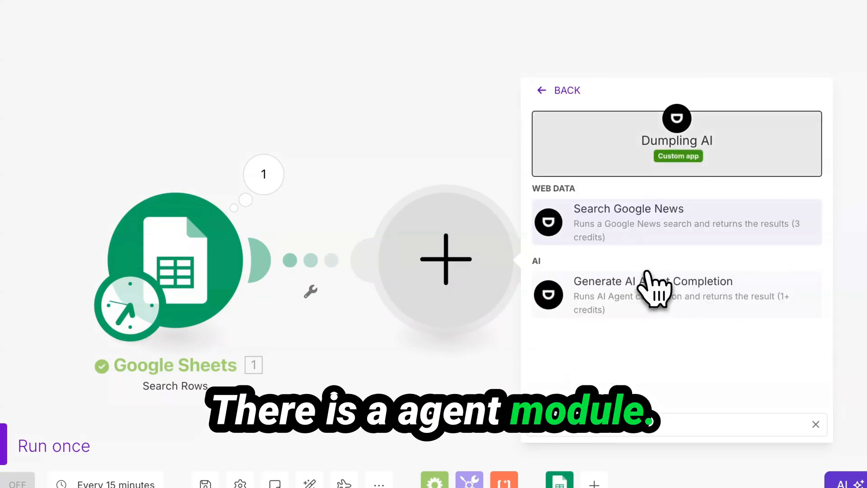
{"action": "left_click", "coordinate": [709, 300]}
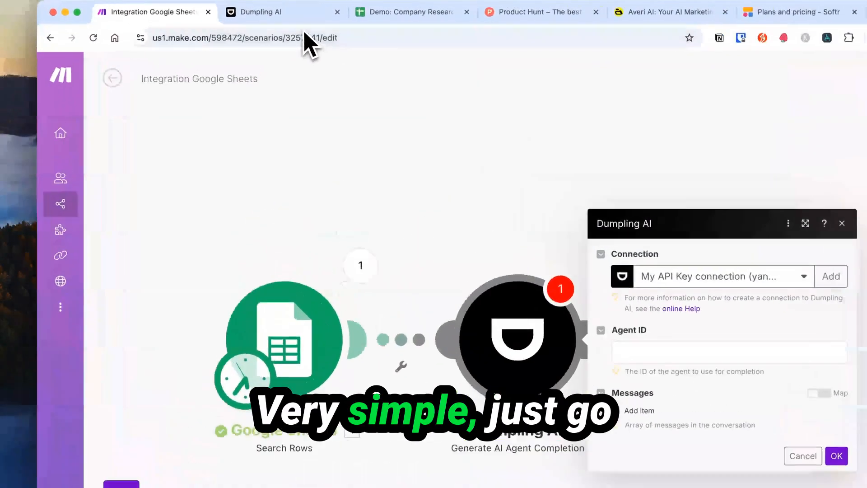
Copy the Company Research Agent's ID from Dumpling AI into the module's Agent ID field.
{"action": "left_click", "coordinate": [267, 8]}
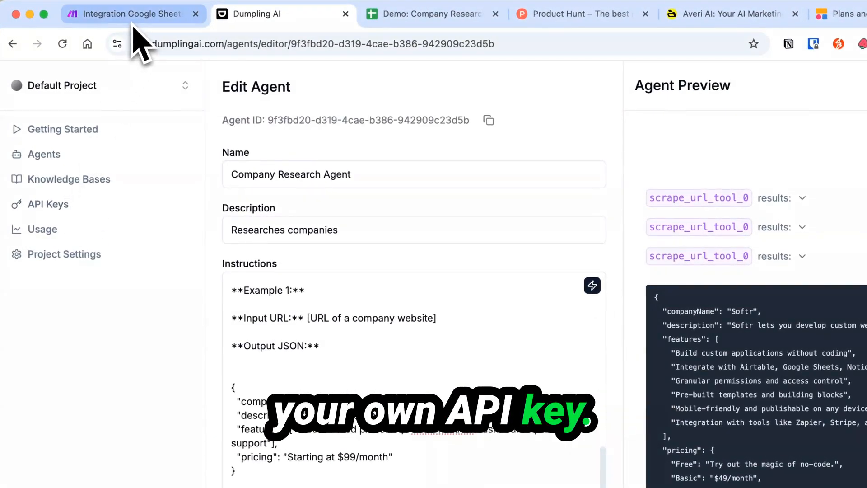
{"action": "left_click", "coordinate": [129, 18]}
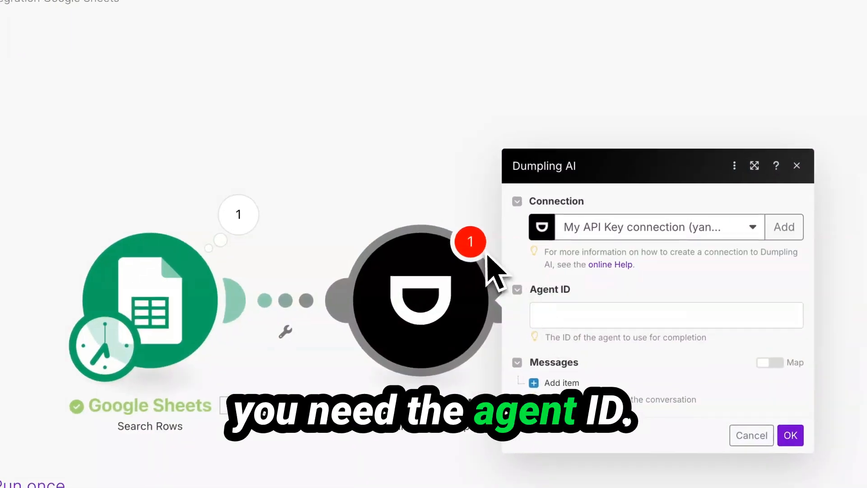
{"action": "left_click", "coordinate": [249, 14]}
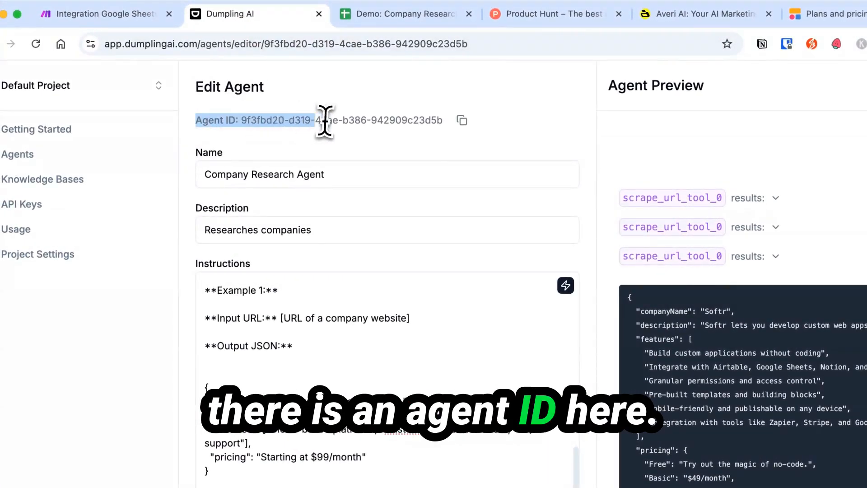
{"action": "left_click", "coordinate": [458, 121]}
{"action": "left_click", "coordinate": [104, 14]}
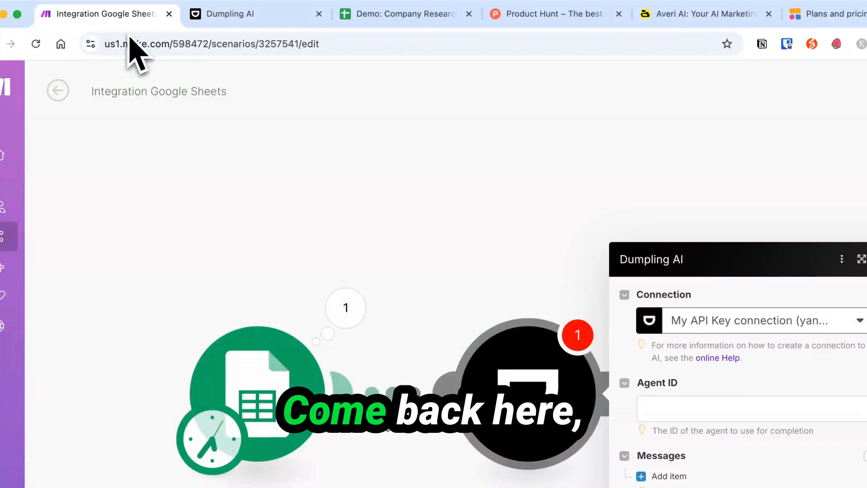
{"action": "left_click", "coordinate": [624, 280]}
{"action": "type", "text": "9f3fbd20-d319-4cae-b386-942909c23d5b"}
Add a User message mapped to the sheet's URL (A) and confirm the module.
{"action": "left_click", "coordinate": [549, 346]}
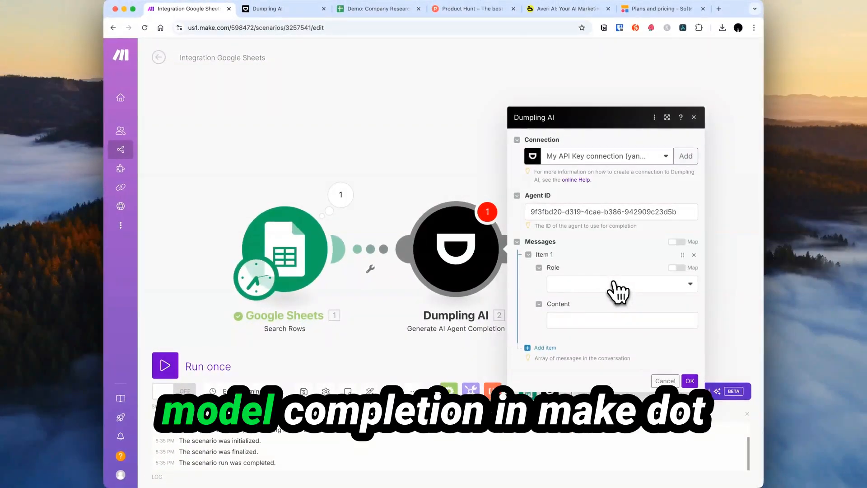
{"action": "left_click", "coordinate": [615, 283]}
{"action": "left_click", "coordinate": [594, 311]}
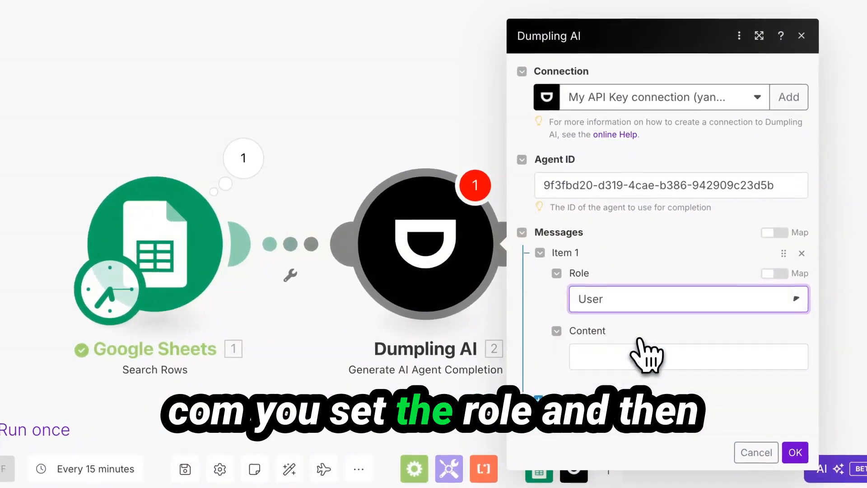
{"action": "left_click", "coordinate": [638, 352]}
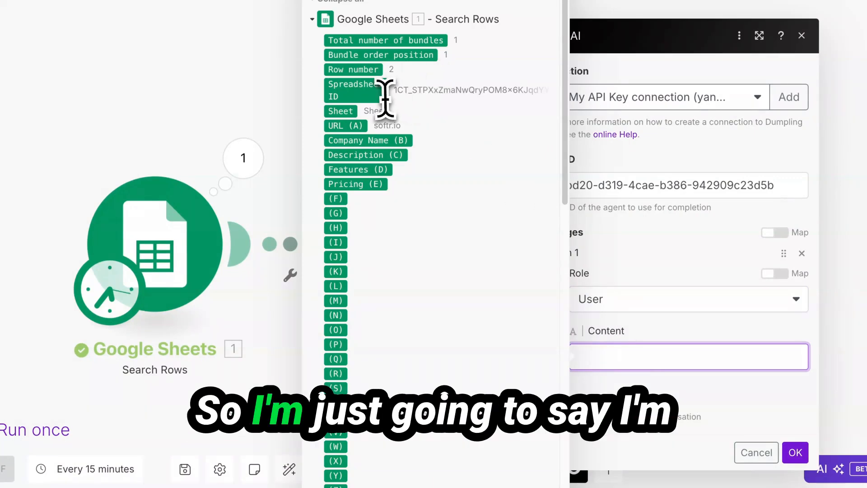
{"action": "left_click", "coordinate": [351, 131]}
{"action": "left_click", "coordinate": [705, 391]}
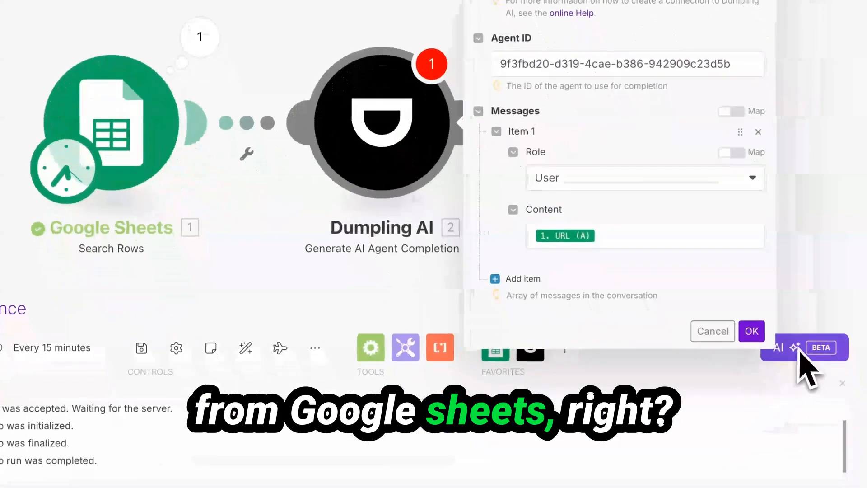
{"action": "left_click", "coordinate": [795, 452]}
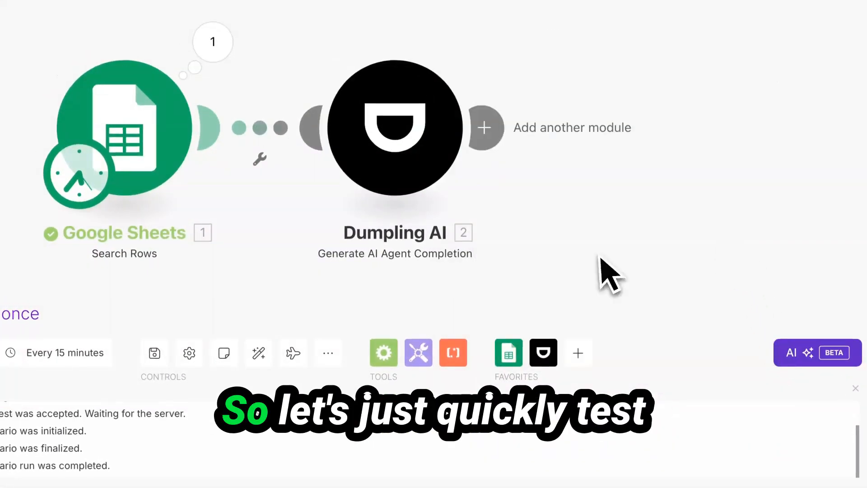
Run the scenario once and open Dumpling AI's output: Generated Text, 4 steps, 27 credits.
{"action": "left_click", "coordinate": [0, 316]}
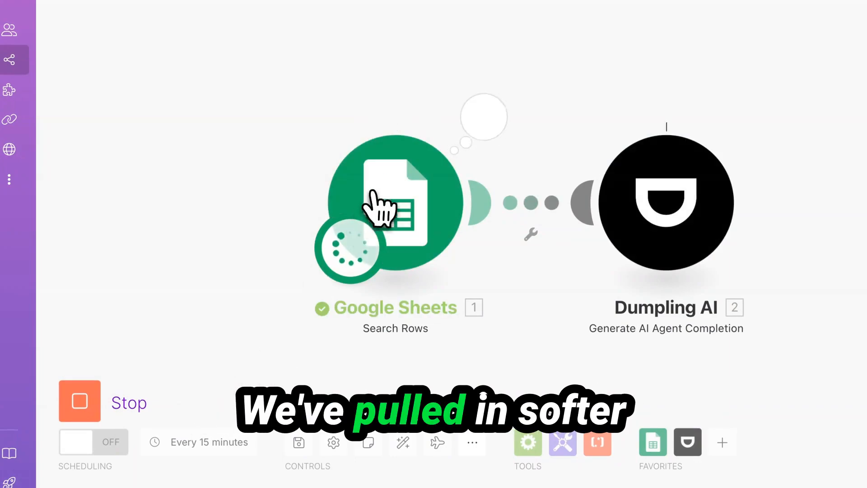
{"action": "left_click", "coordinate": [490, 127]}
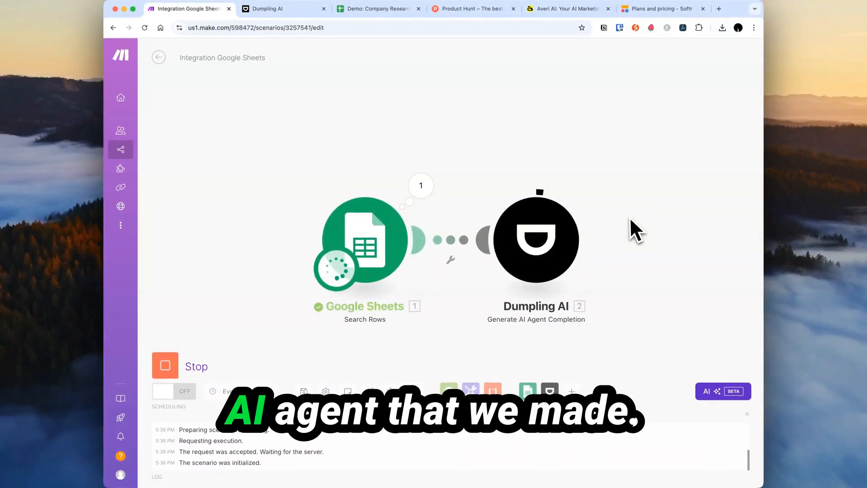
{"action": "left_click", "coordinate": [267, 9]}
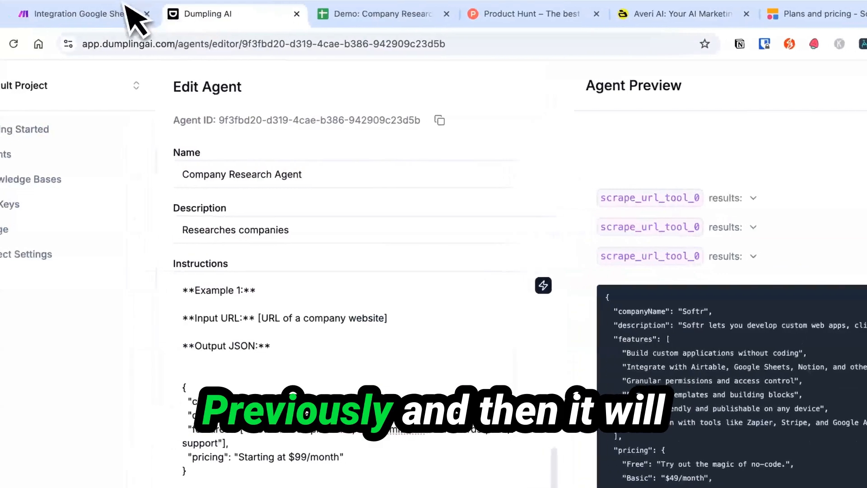
{"action": "left_click", "coordinate": [125, 6]}
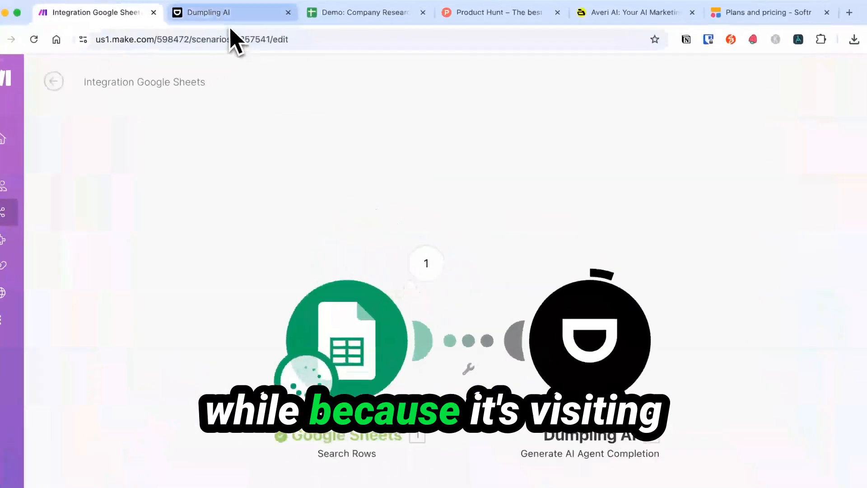
{"action": "left_click", "coordinate": [289, 11]}
{"action": "key", "text": "ctrl+shift+Tab"}
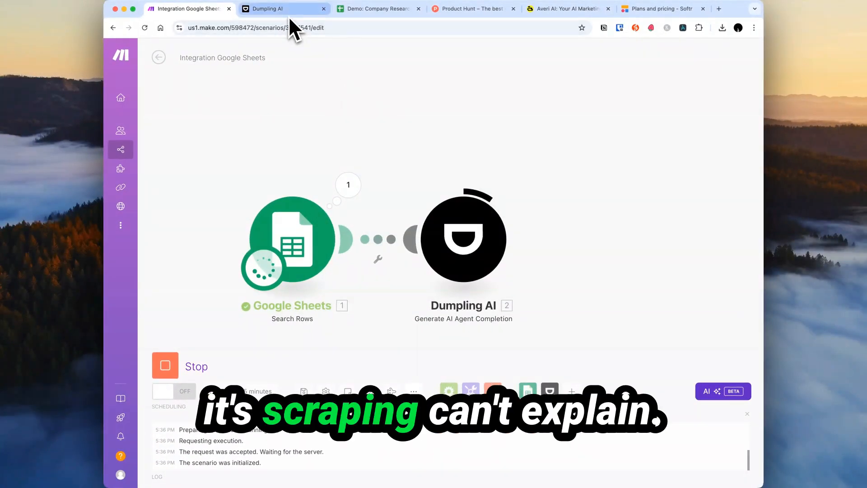
{"action": "left_click", "coordinate": [519, 185]}
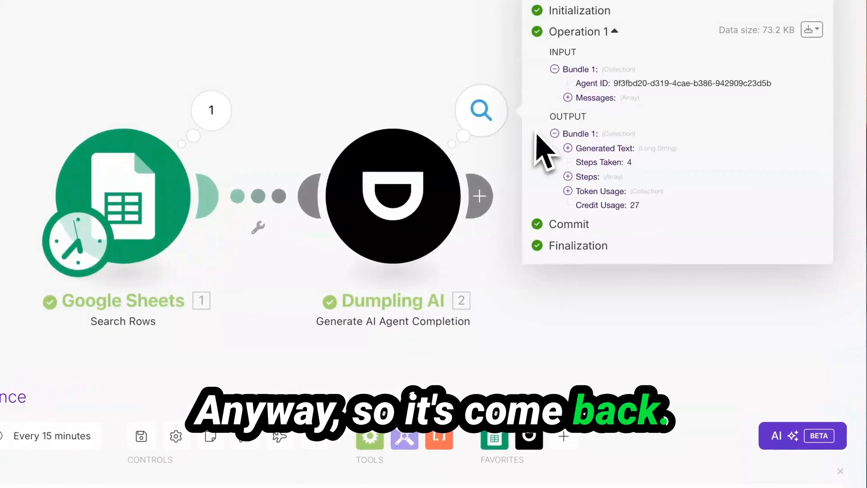
Expand Dumpling AI's Generated Text output and highlight the returned Softr JSON.
{"action": "left_click", "coordinate": [614, 153]}
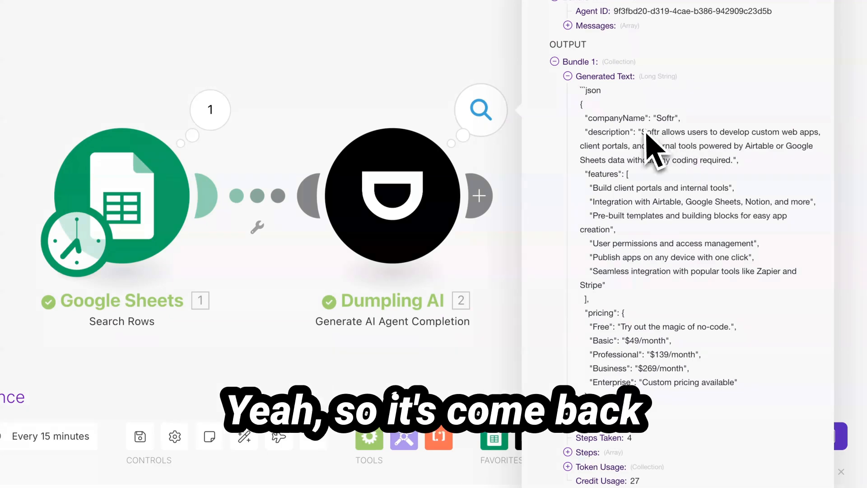
{"action": "left_click_drag", "start_coordinate": [580, 113], "coordinate": [765, 377]}
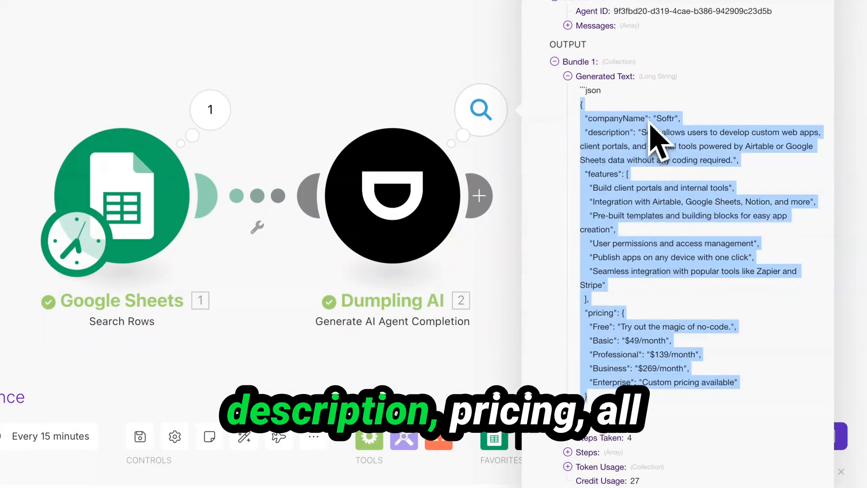
{"action": "left_click", "coordinate": [586, 146]}
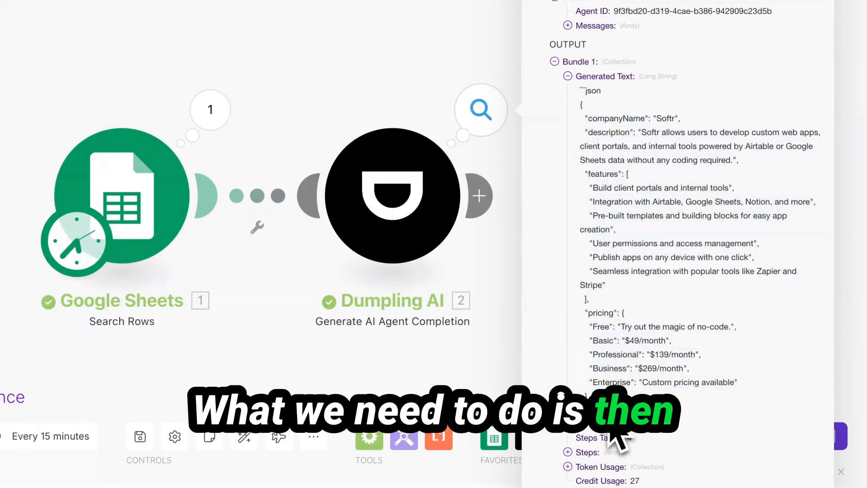
{"action": "left_click_drag", "start_coordinate": [613, 436], "coordinate": [555, 51]}
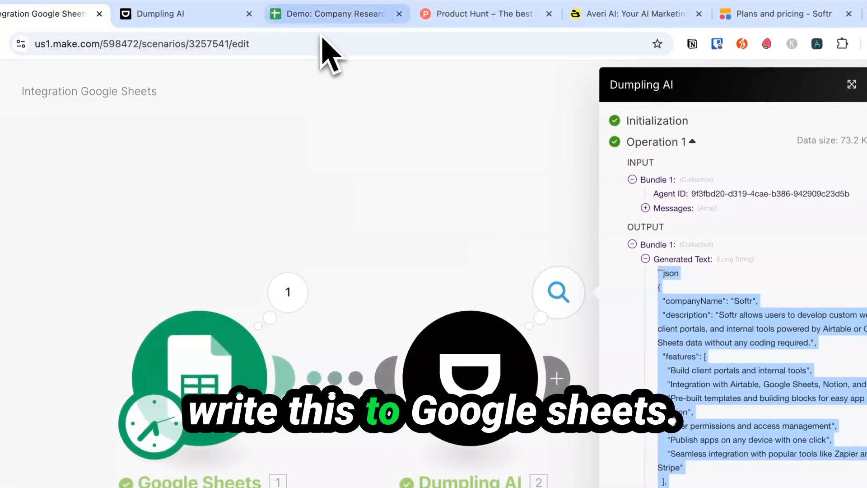
{"action": "left_click", "coordinate": [334, 14]}
{"action": "left_click", "coordinate": [59, 13]}
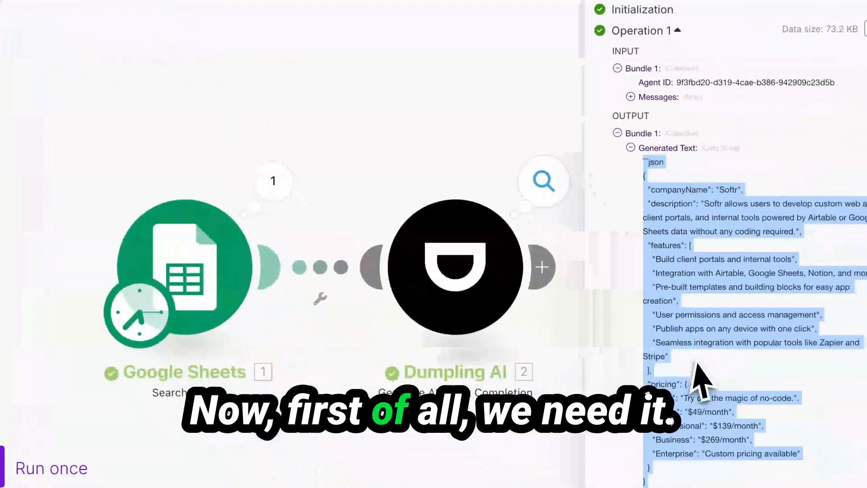
{"action": "left_click", "coordinate": [698, 377]}
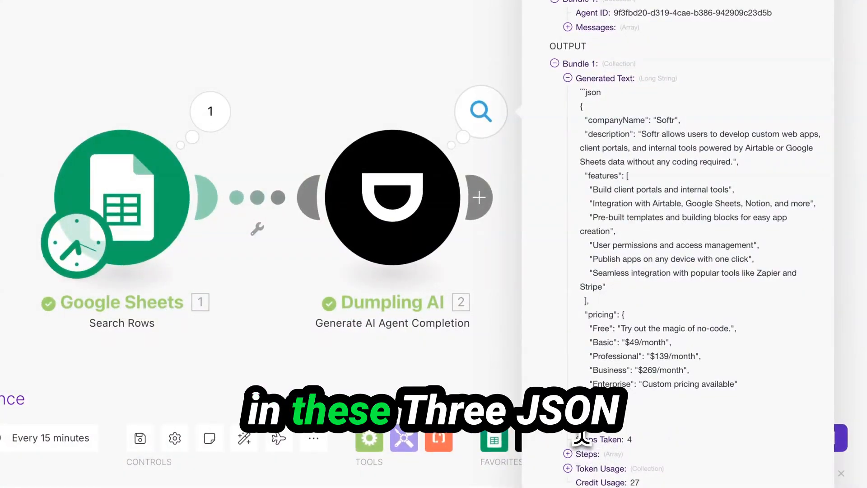
Check the json code fence and JSON body down to Enterprise, then add a module after Dumpling AI.
{"action": "double_click", "coordinate": [592, 92]}
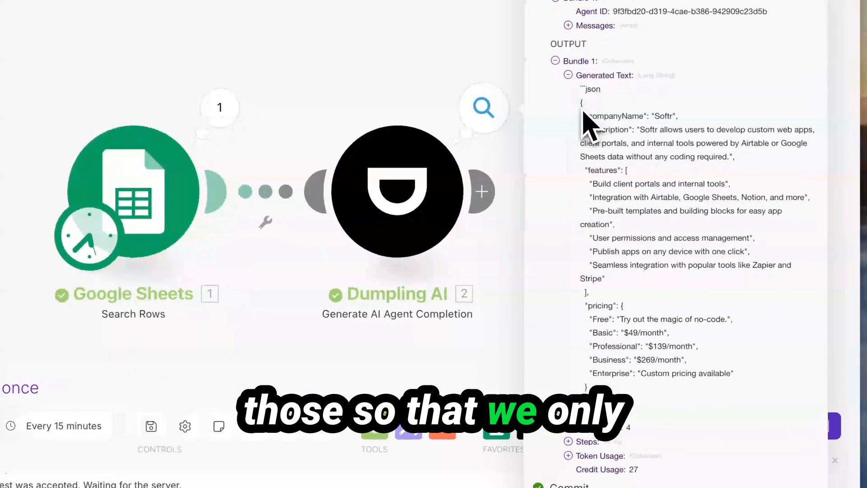
{"action": "left_click_drag", "start_coordinate": [582, 182], "coordinate": [606, 233]}
{"action": "left_click_drag", "start_coordinate": [617, 190], "coordinate": [678, 458]}
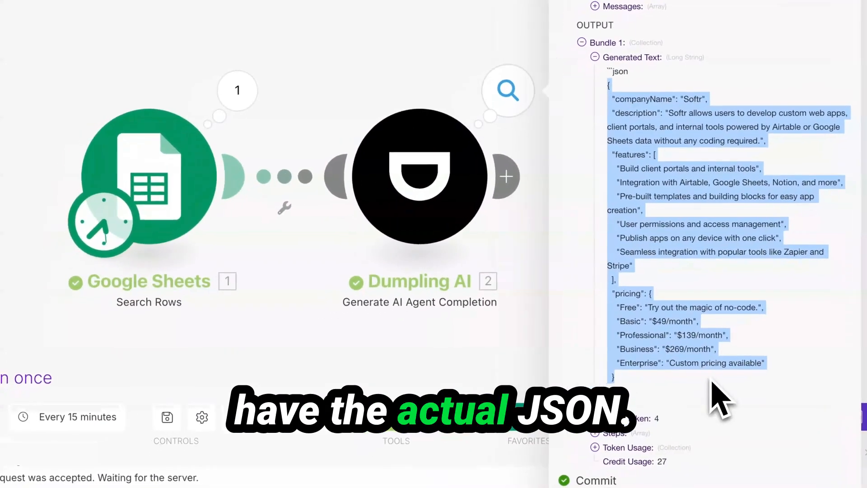
{"action": "left_click", "coordinate": [358, 155]}
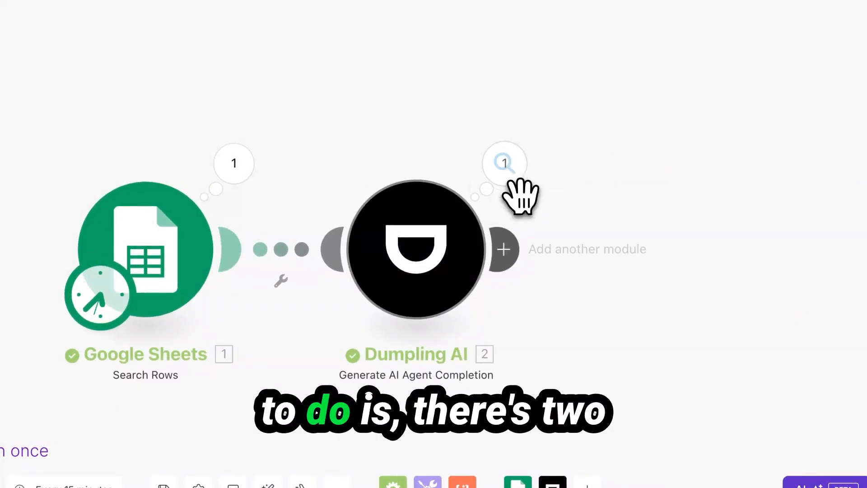
{"action": "left_click", "coordinate": [509, 242]}
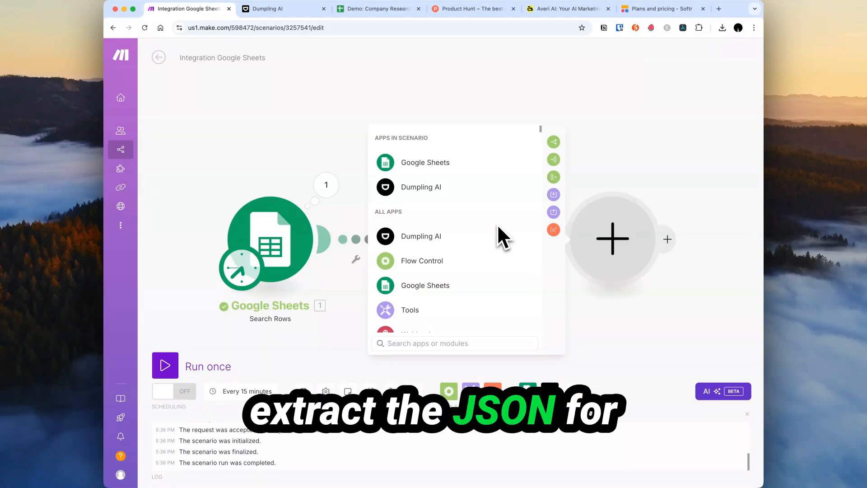
{"action": "type", "text": "json"}
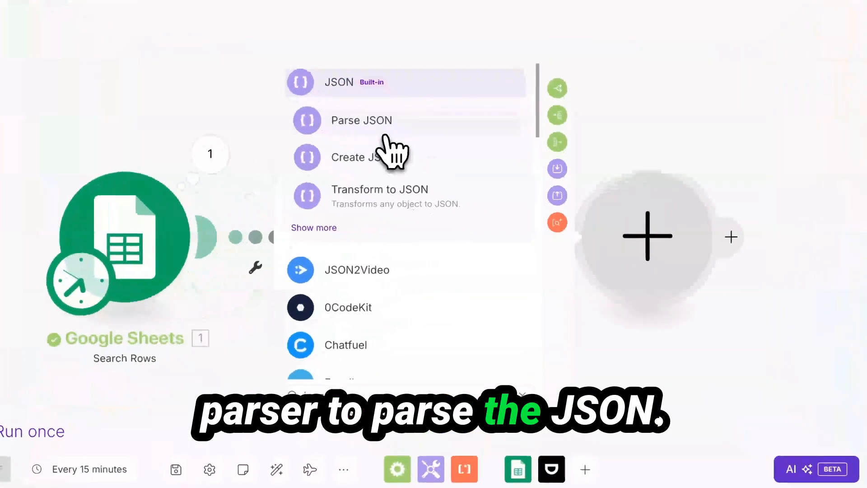
{"action": "left_click", "coordinate": [362, 120]}
{"action": "left_click", "coordinate": [474, 244]}
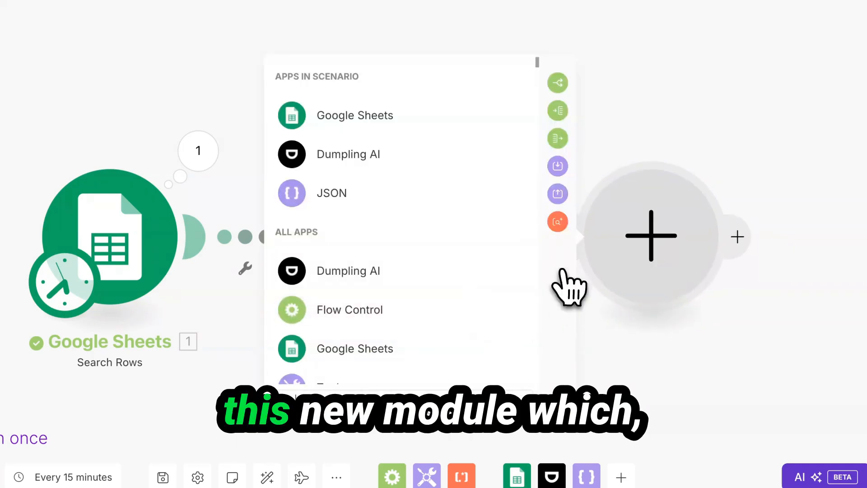
{"action": "left_click", "coordinate": [398, 193]}
{"action": "left_click", "coordinate": [444, 357]}
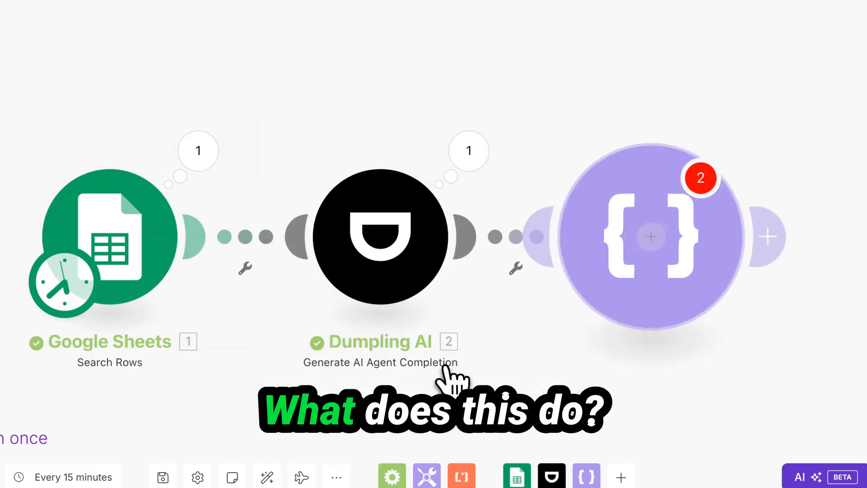
{"action": "right_click", "coordinate": [679, 275]}
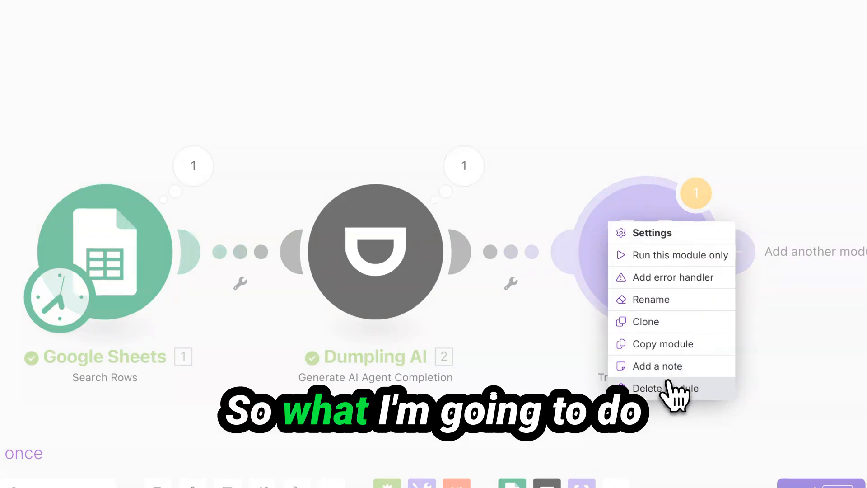
{"action": "left_click", "coordinate": [673, 389]}
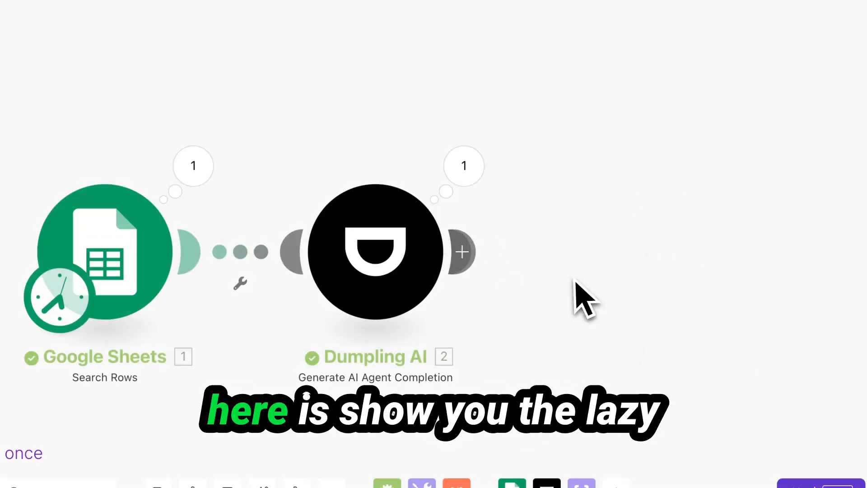
{"action": "left_click", "coordinate": [468, 250]}
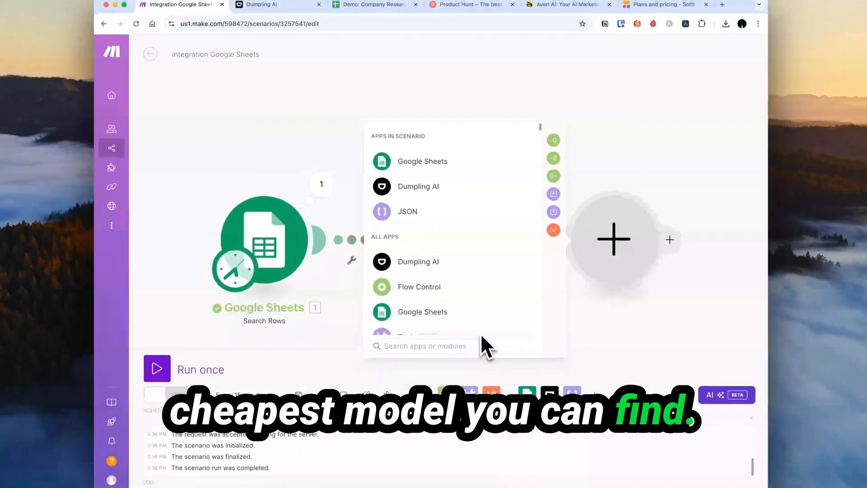
Add an OpenAI Create a Completion module using gpt-4o-mini and start a first message.
{"action": "type", "text": "cha"}
{"action": "left_click", "coordinate": [452, 138]}
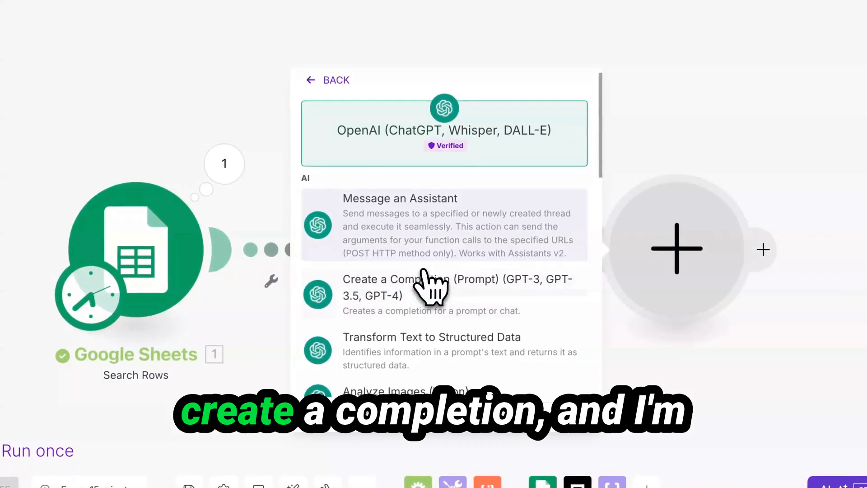
{"action": "left_click", "coordinate": [455, 262]}
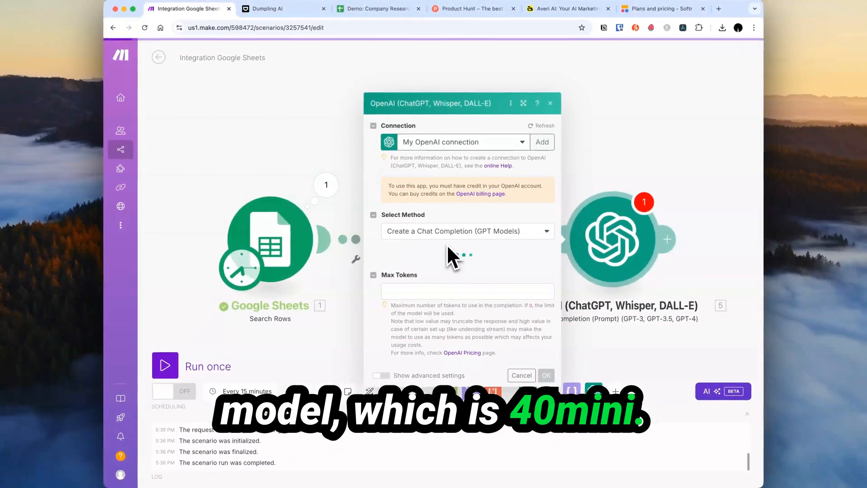
{"action": "left_click", "coordinate": [448, 248]}
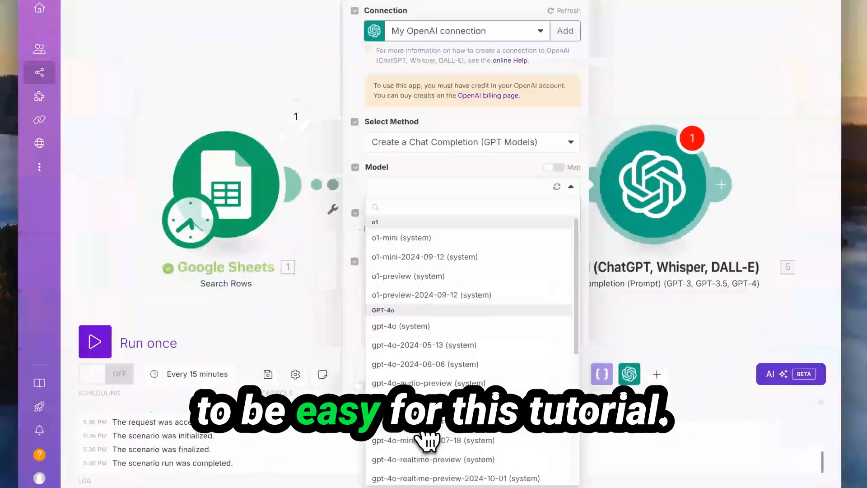
{"action": "left_click", "coordinate": [420, 428]}
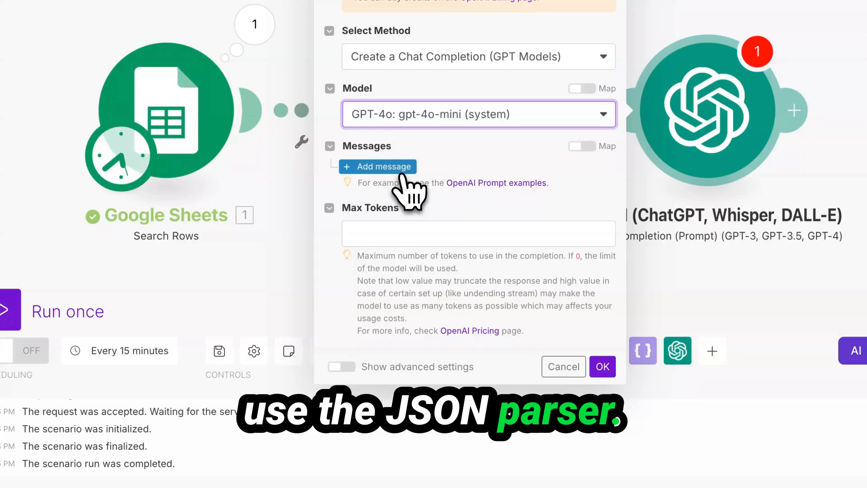
{"action": "left_click", "coordinate": [401, 176]}
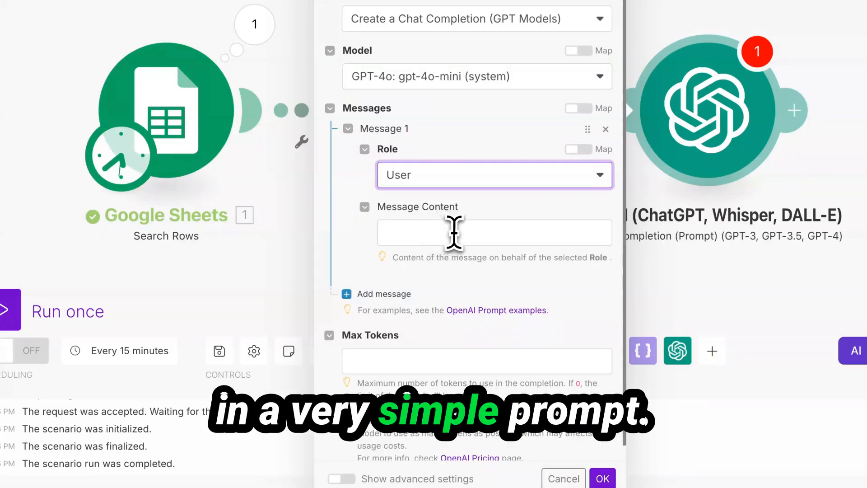
Write the message 'extract the' followed by Dumpling AI's mapped Generated Text.
{"action": "left_click", "coordinate": [454, 232]}
{"action": "type", "text": "e"}
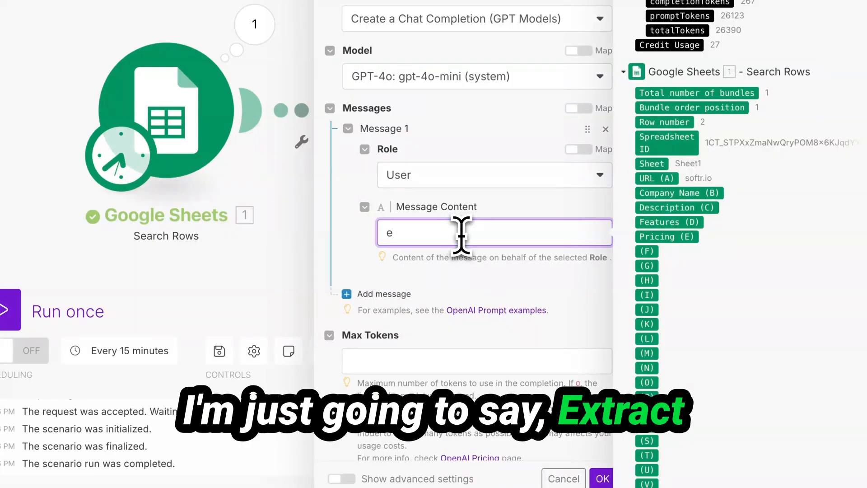
{"action": "type", "text": "xtract the json from:"}
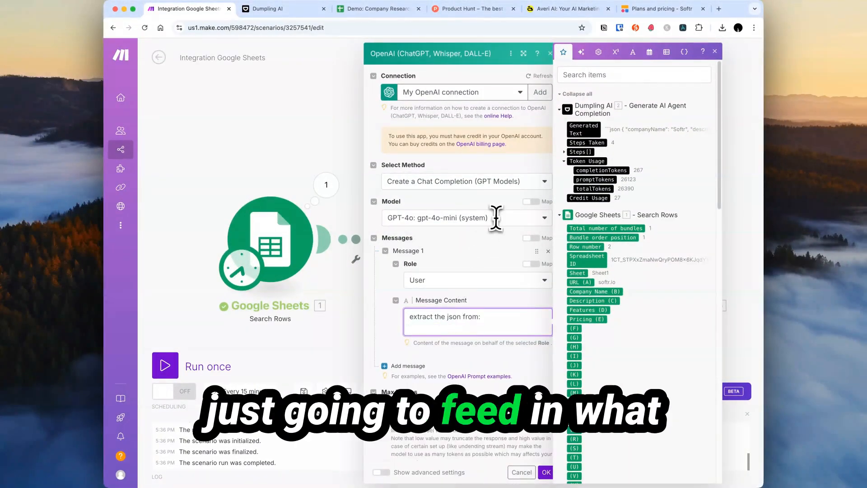
{"action": "key", "text": "Return"}
{"action": "left_click", "coordinate": [584, 129]}
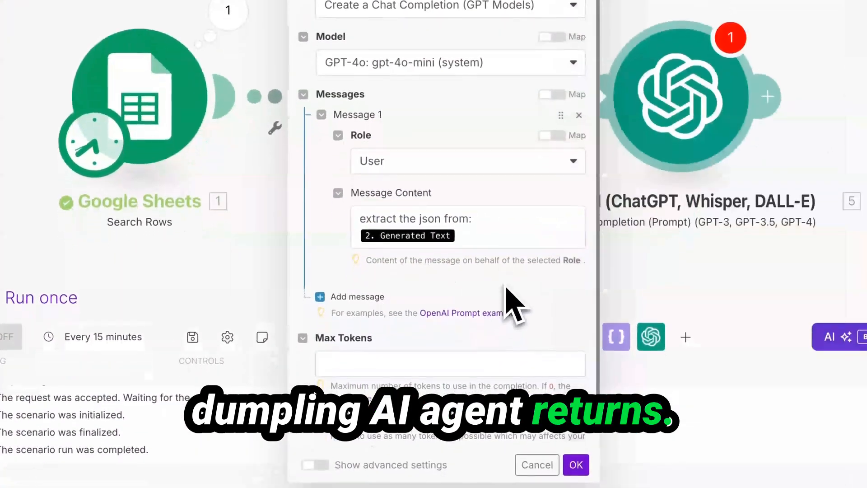
Set the OpenAI Response Format to JSON Object, close the module, and run the scenario once.
{"action": "scroll", "coordinate": [515, 307], "scroll_direction": "down", "scroll_amount": 1}
{"action": "scroll", "coordinate": [406, 325], "scroll_direction": "down", "scroll_amount": 10}
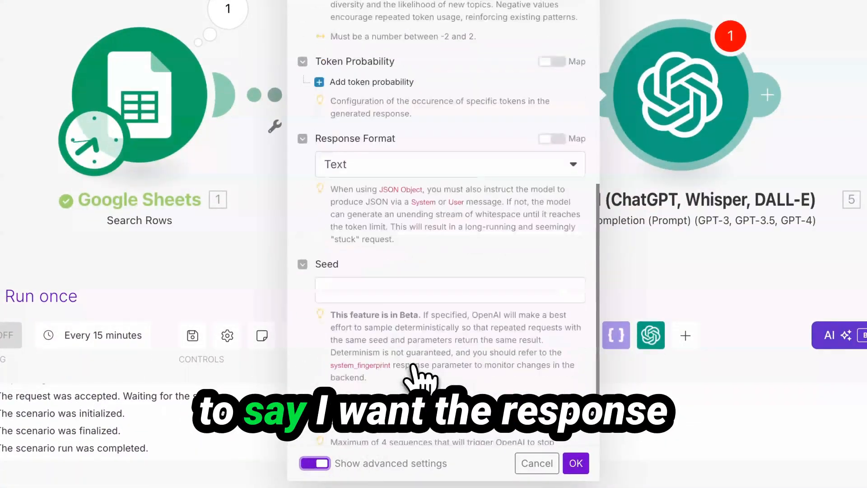
{"action": "left_click", "coordinate": [414, 172]}
{"action": "left_click", "coordinate": [391, 236]}
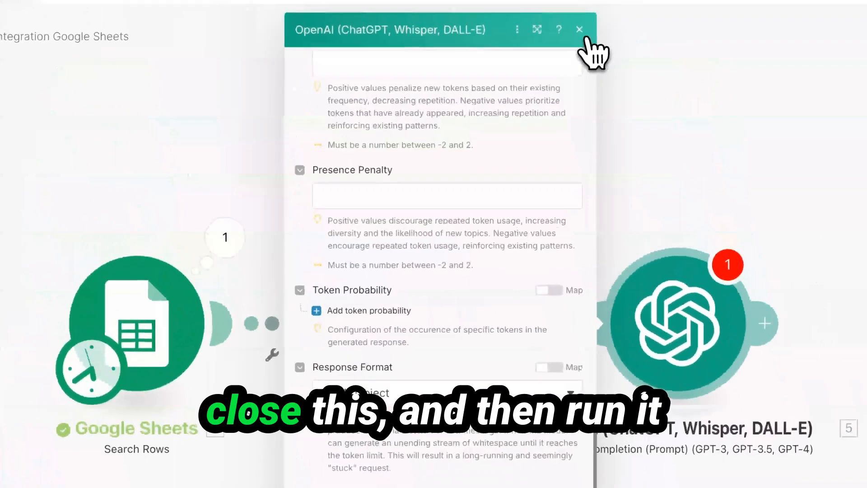
{"action": "left_click", "coordinate": [579, 30]}
{"action": "left_click", "coordinate": [53, 431]}
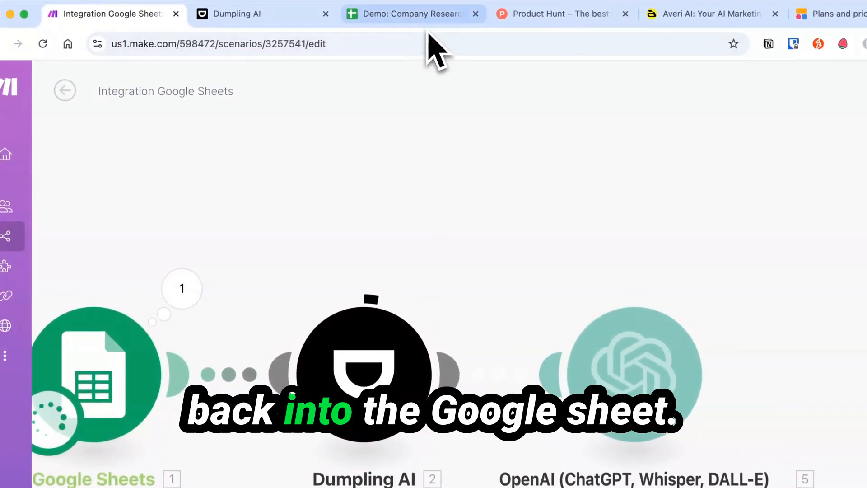
{"action": "left_click", "coordinate": [389, 10]}
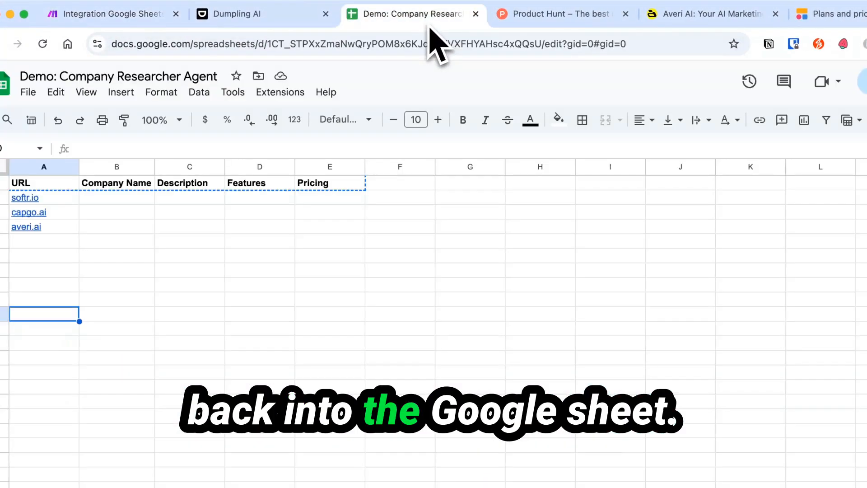
{"action": "left_click", "coordinate": [143, 17]}
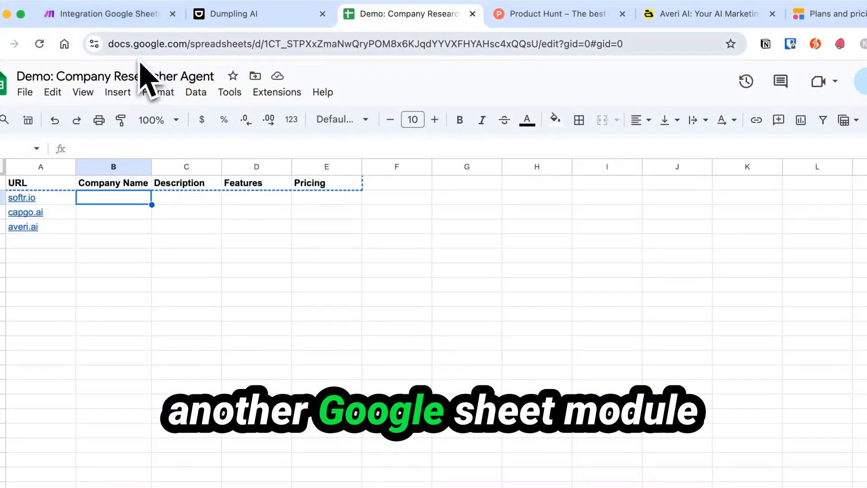
{"action": "left_click", "coordinate": [129, 20]}
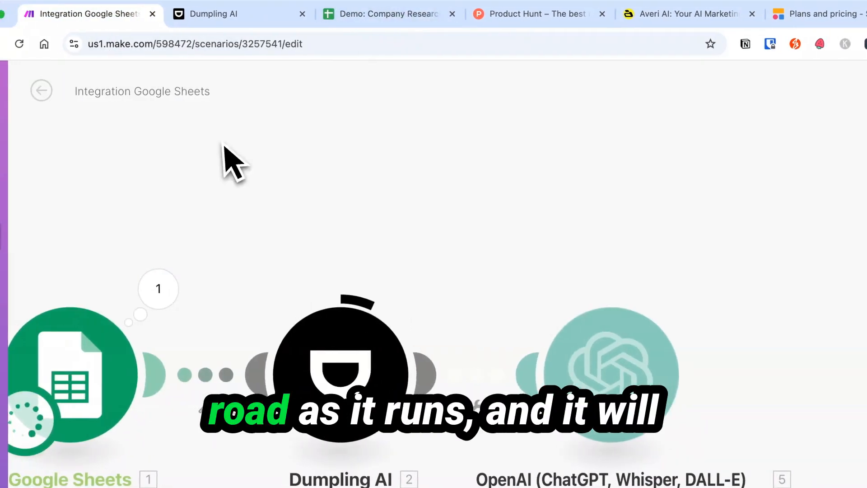
{"action": "left_click", "coordinate": [380, 14]}
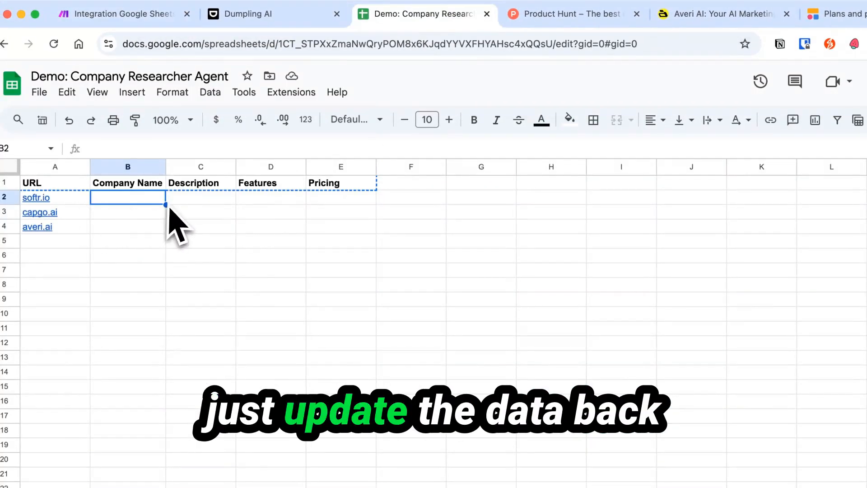
{"action": "left_click", "coordinate": [128, 17]}
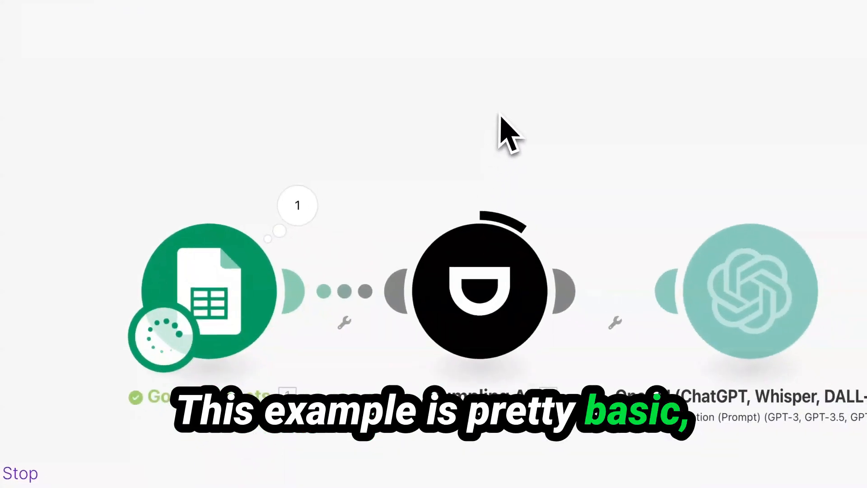
Open the failed OpenAI module and check its Connection dropdown for available API connections.
{"action": "left_click_drag", "start_coordinate": [494, 155], "coordinate": [391, 141]}
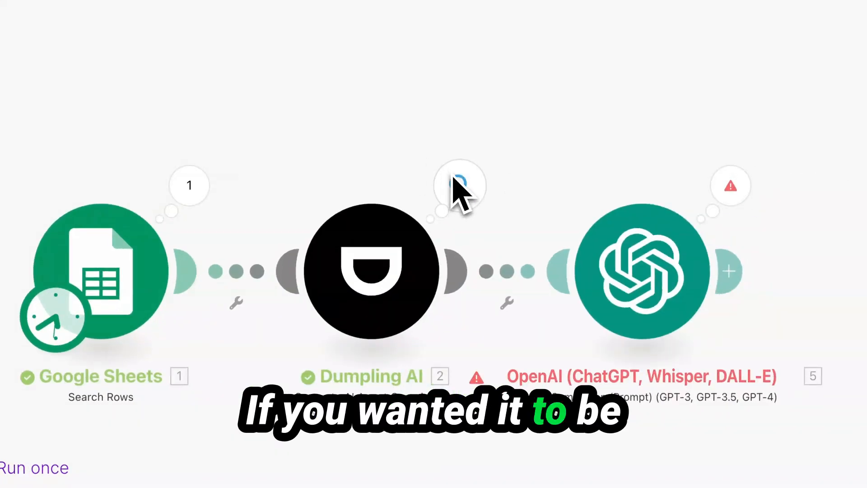
{"action": "left_click", "coordinate": [626, 282]}
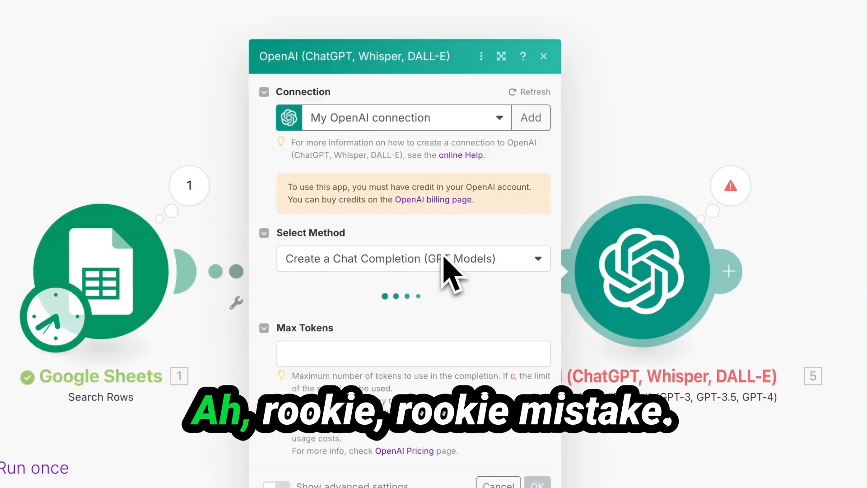
{"action": "left_click", "coordinate": [426, 127]}
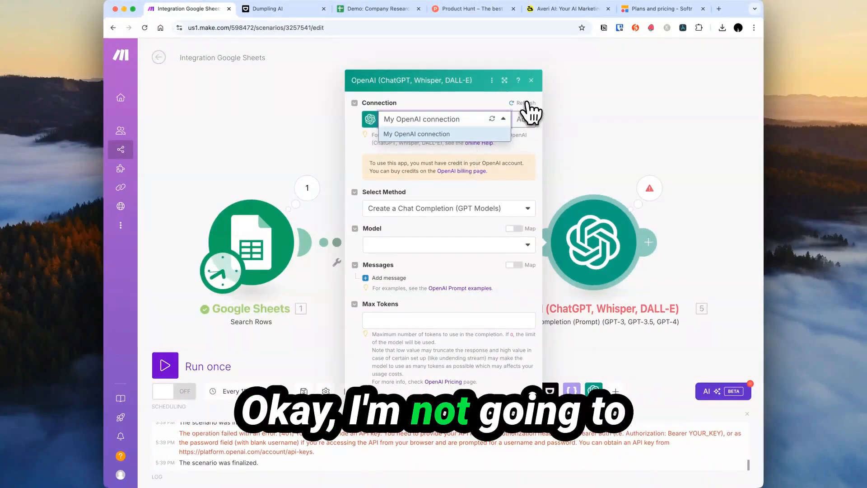
{"action": "left_click", "coordinate": [531, 79]}
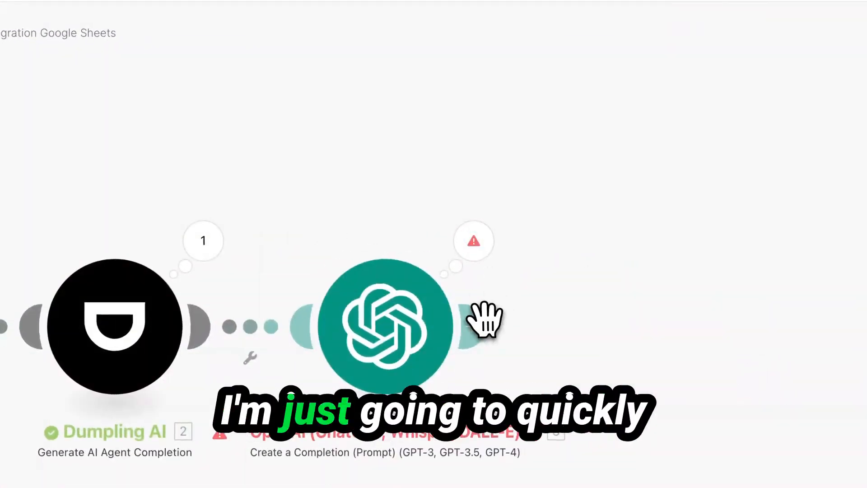
Add a Google Sheets Update a Row module after the OpenAI module.
{"action": "left_click", "coordinate": [475, 325]}
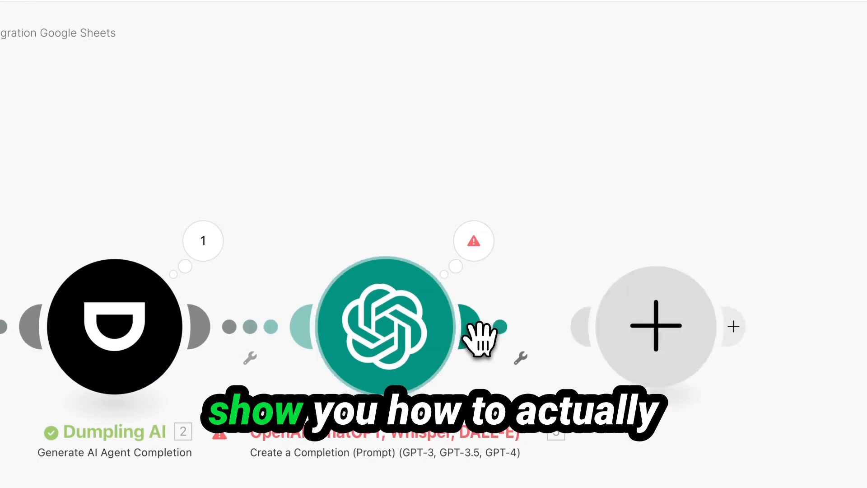
{"action": "left_click", "coordinate": [346, 206]}
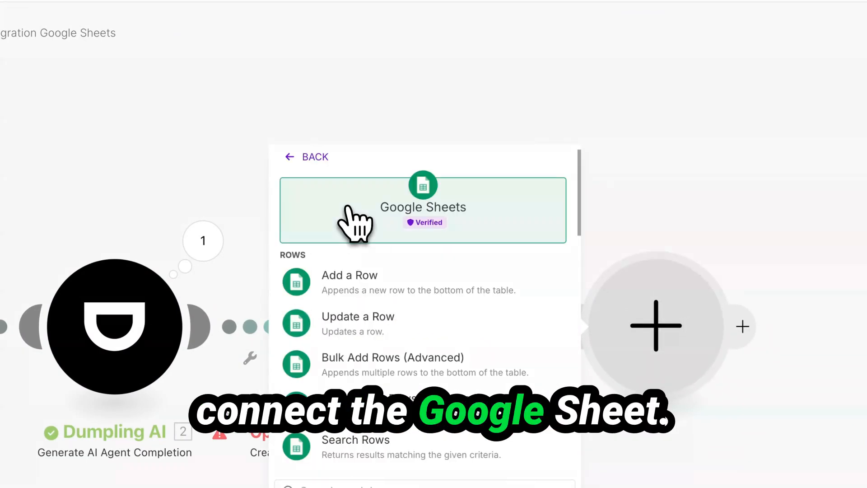
{"action": "type", "text": "up"}
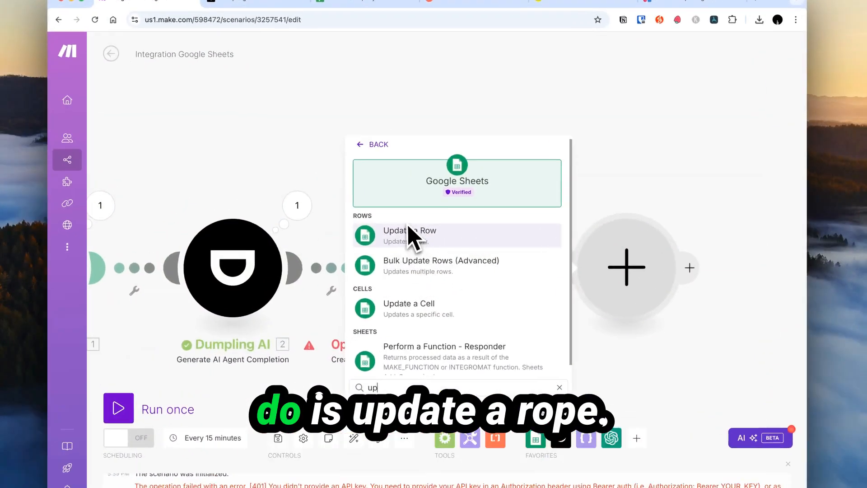
{"action": "left_click", "coordinate": [415, 214]}
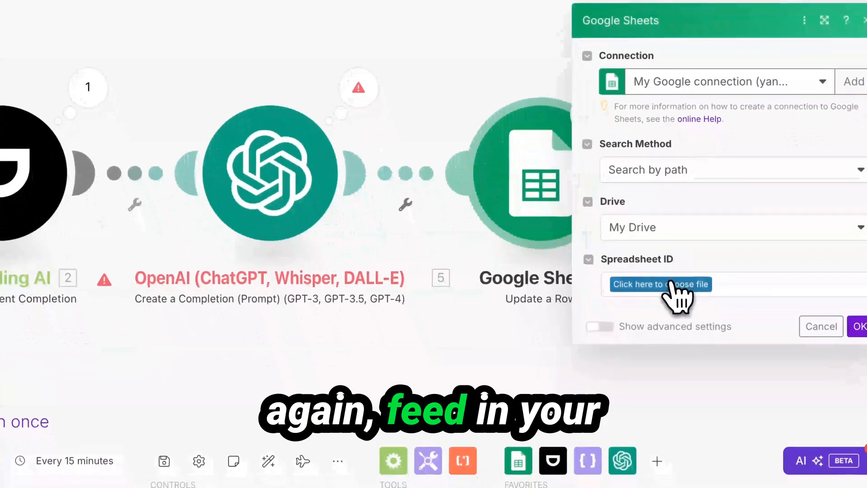
Target the Demo: Company Researcher Agent spreadsheet and Sheet1, mapping the searched row number.
{"action": "left_click", "coordinate": [671, 281]}
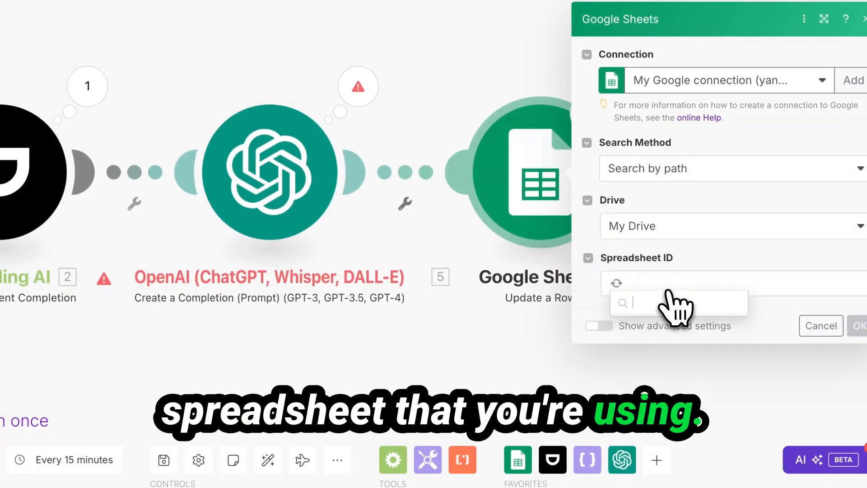
{"action": "type", "text": "co"}
{"action": "left_click", "coordinate": [675, 322]}
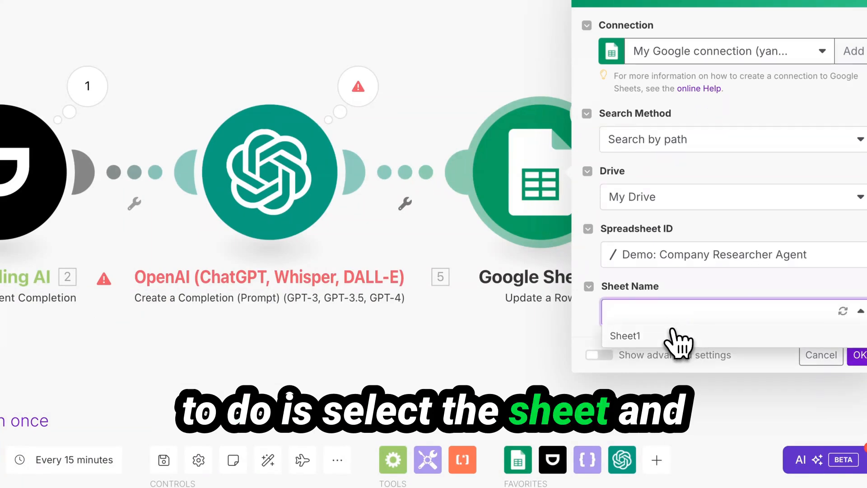
{"action": "left_click", "coordinate": [675, 337]}
{"action": "left_click", "coordinate": [666, 309]}
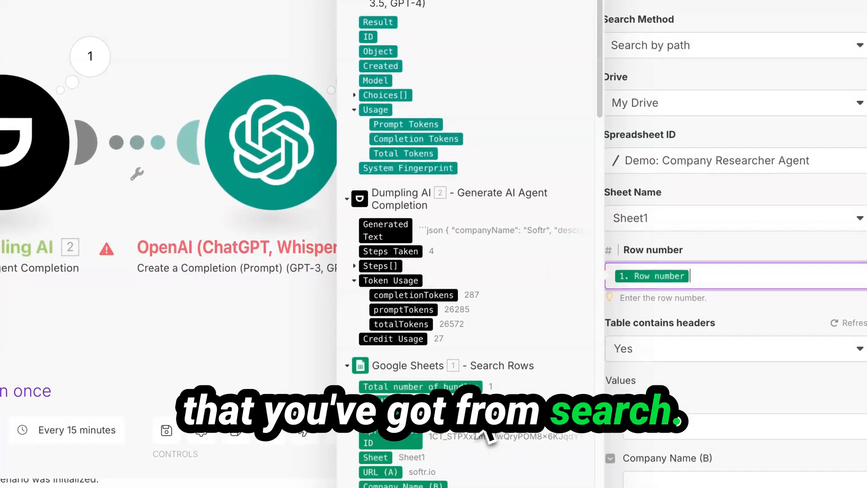
{"action": "left_click", "coordinate": [650, 381]}
Begin mapping values for the URL (A) and Company Name (B) columns.
{"action": "scroll", "coordinate": [716, 416], "scroll_direction": "down", "scroll_amount": 4}
{"action": "left_click", "coordinate": [675, 257]}
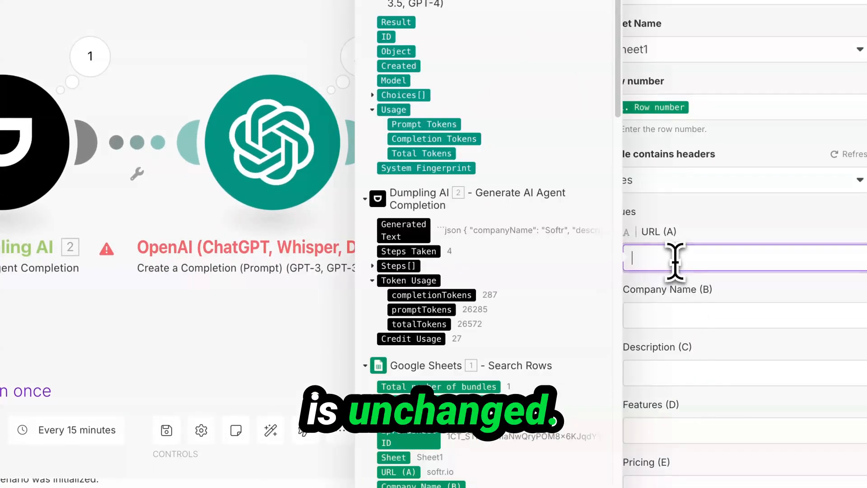
{"action": "left_click", "coordinate": [698, 316]}
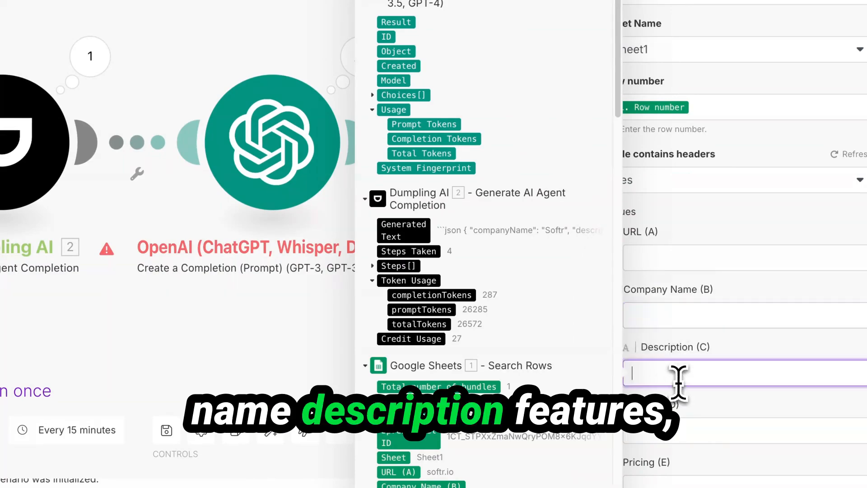
{"action": "left_click", "coordinate": [687, 449]}
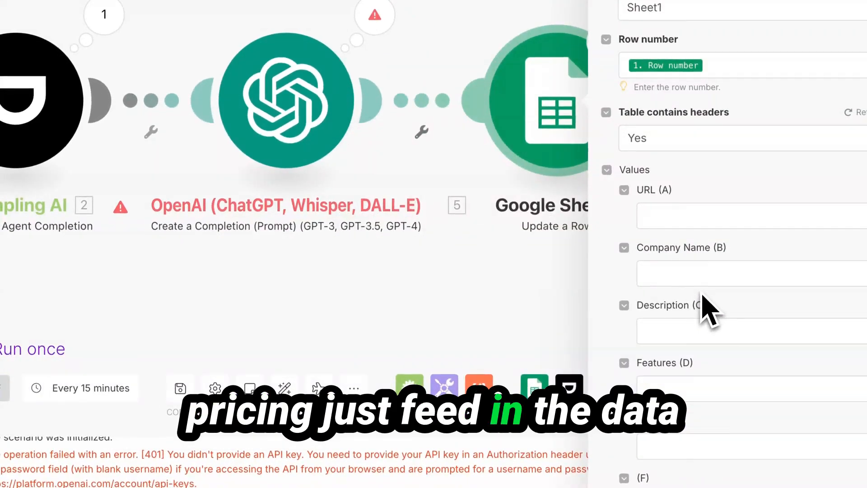
{"action": "left_click", "coordinate": [705, 274]}
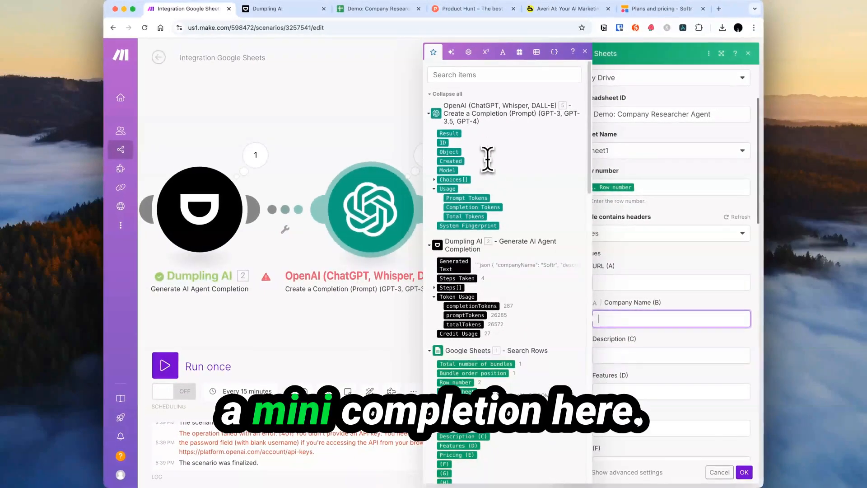
{"action": "scroll", "coordinate": [636, 370], "scroll_direction": "down", "scroll_amount": 5}
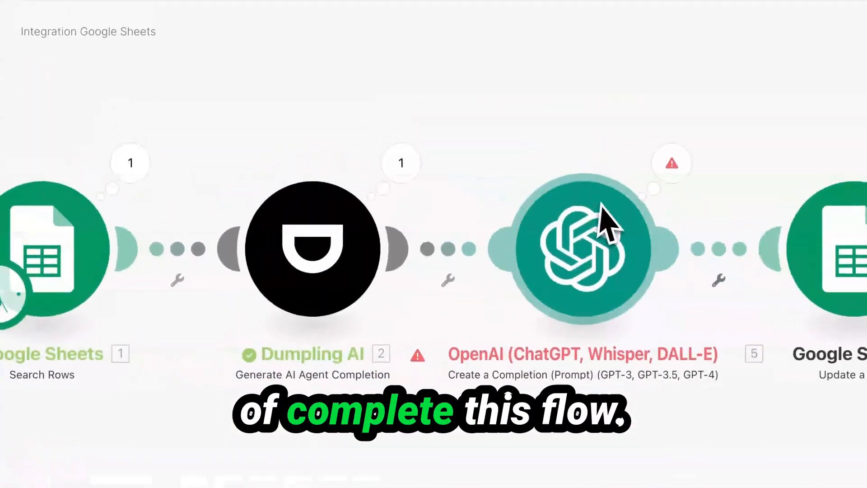
Rearrange the four-module layout so Dumpling AI sits raised above the flow line.
{"action": "left_click_drag", "start_coordinate": [512, 220], "coordinate": [447, 160]}
{"action": "scroll", "coordinate": [408, 164], "scroll_direction": "up", "scroll_amount": 1}
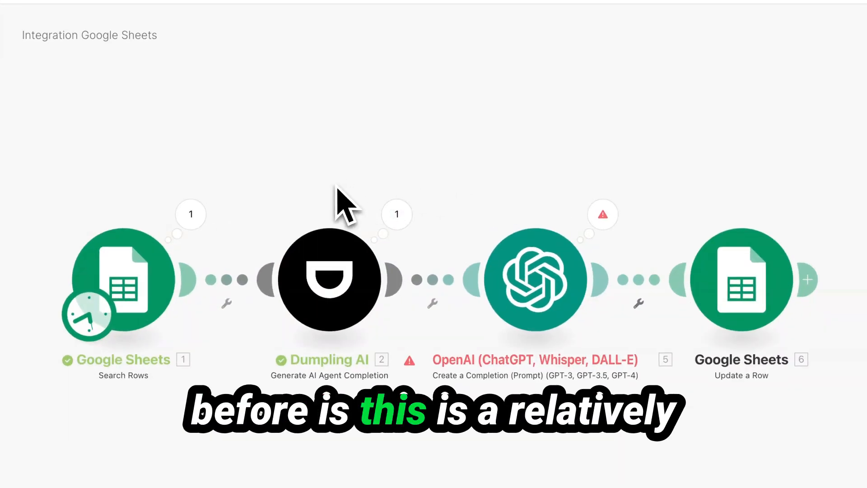
{"action": "left_click_drag", "start_coordinate": [285, 261], "coordinate": [342, 153]}
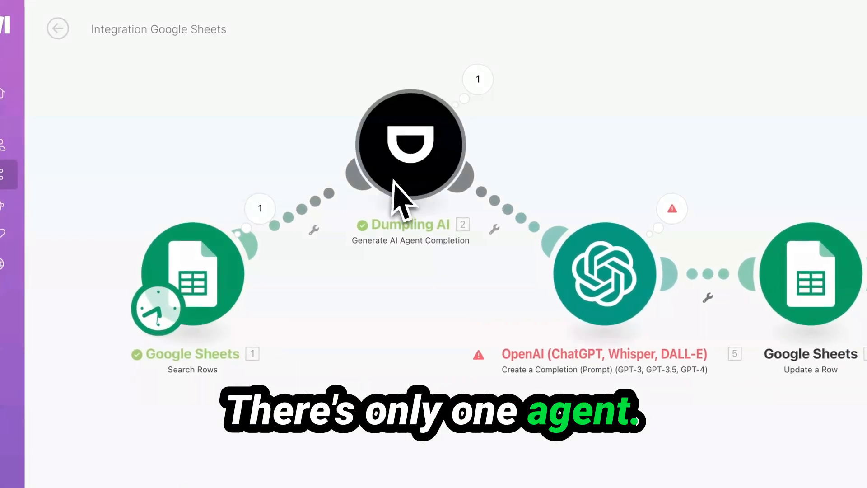
{"action": "left_click_drag", "start_coordinate": [225, 143], "coordinate": [179, 140]}
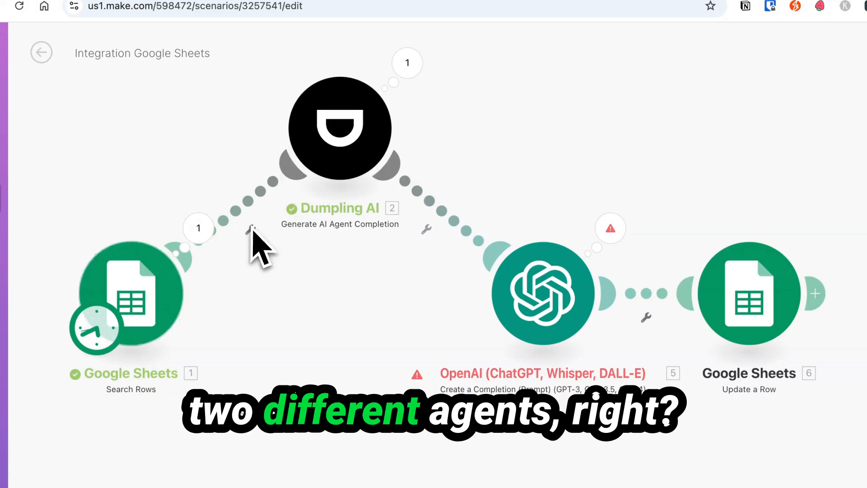
{"action": "left_click_drag", "start_coordinate": [352, 117], "coordinate": [348, 252]}
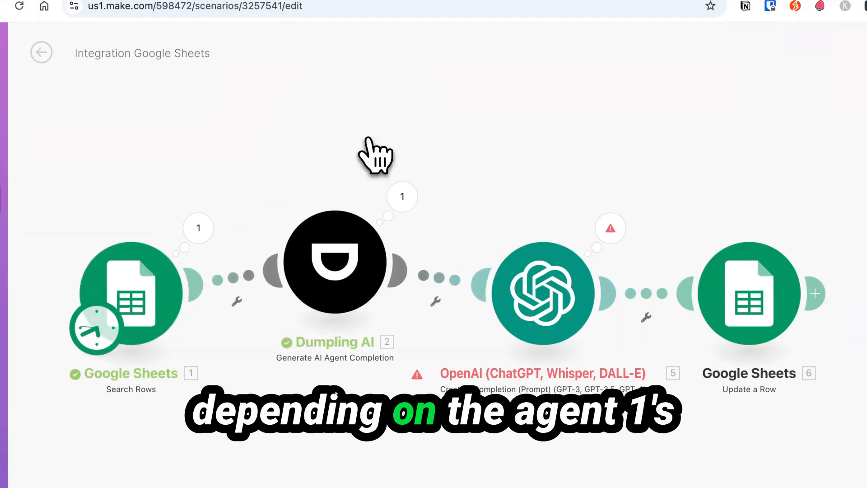
{"action": "left_click_drag", "start_coordinate": [352, 221], "coordinate": [350, 169]}
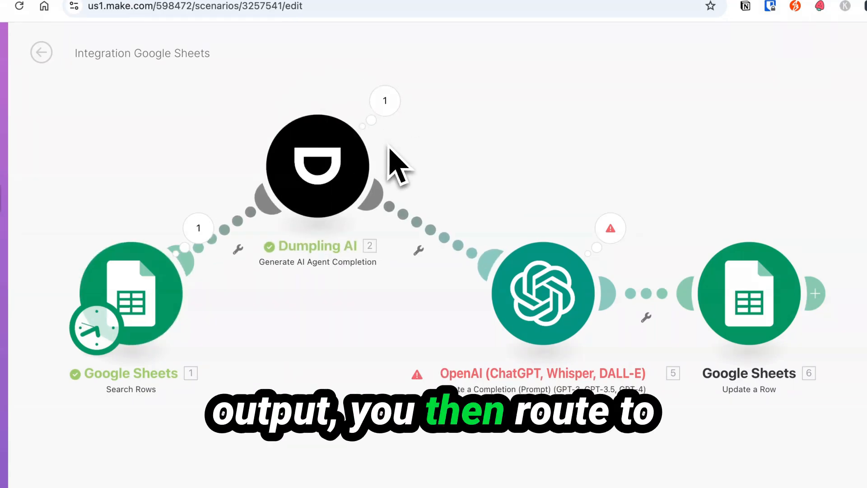